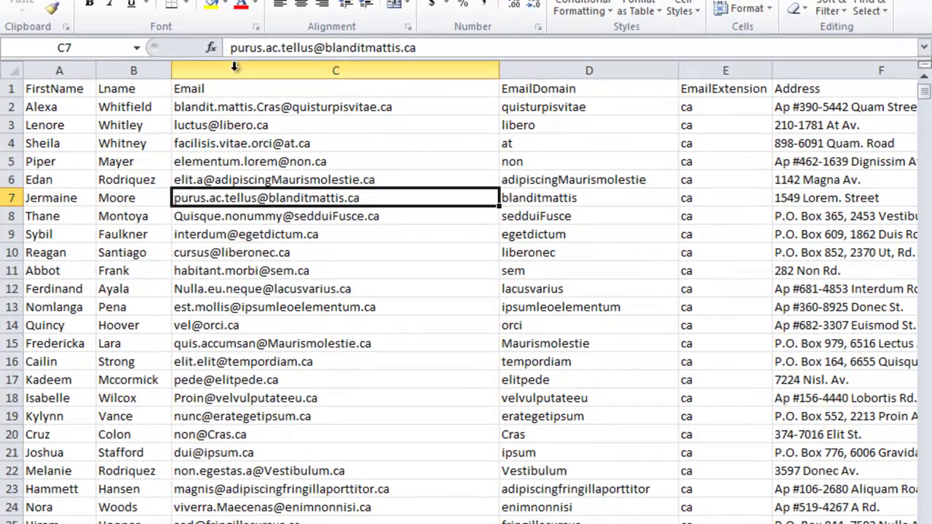
Insert an empty column before the Email column and widen it.
click(292, 117)
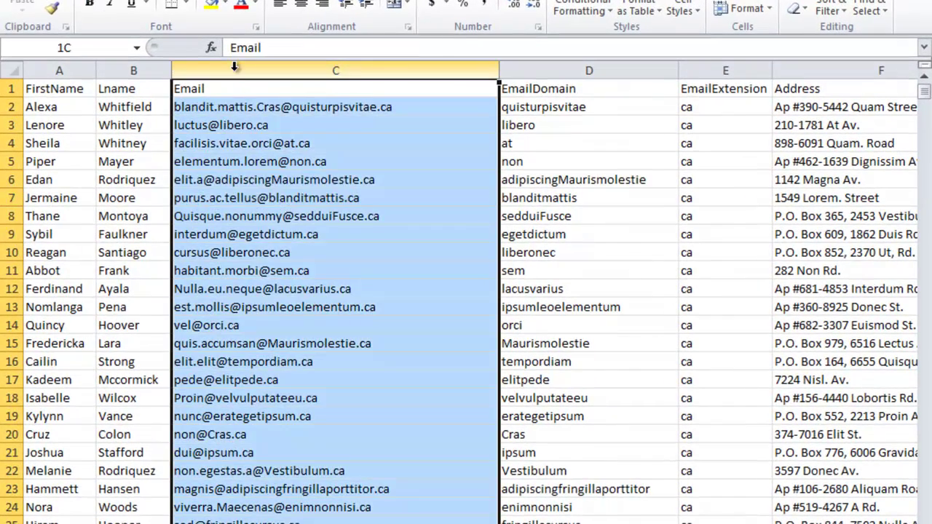
right_click(234, 67)
click(309, 191)
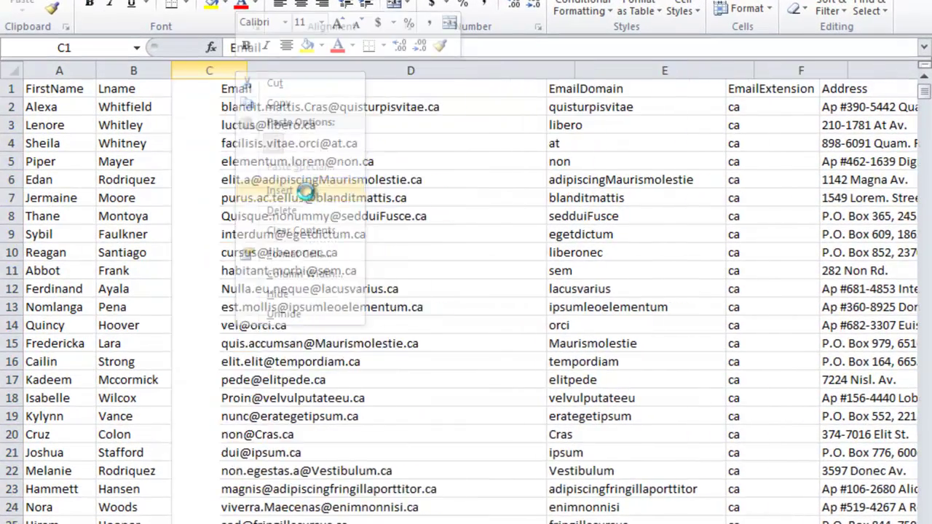
drag(246, 71, 379, 73)
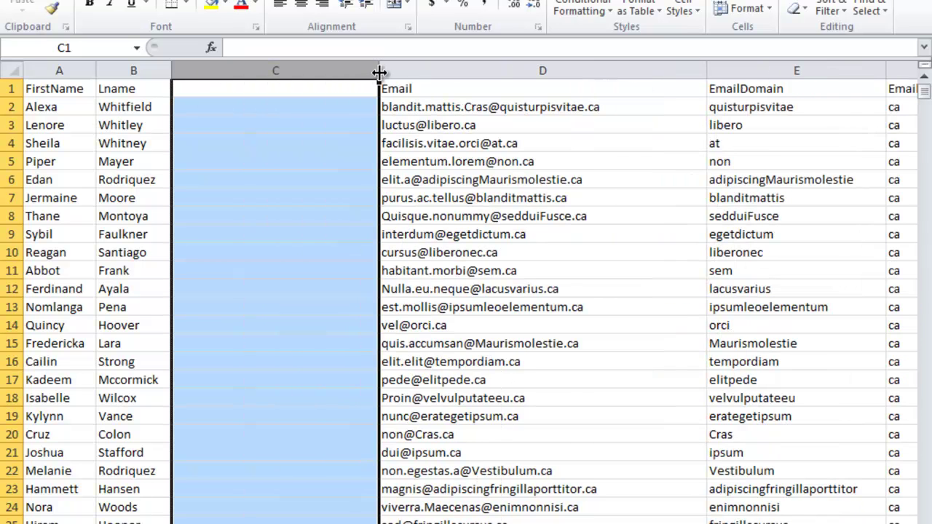
Enter the header FullName in cell C1.
click(284, 92)
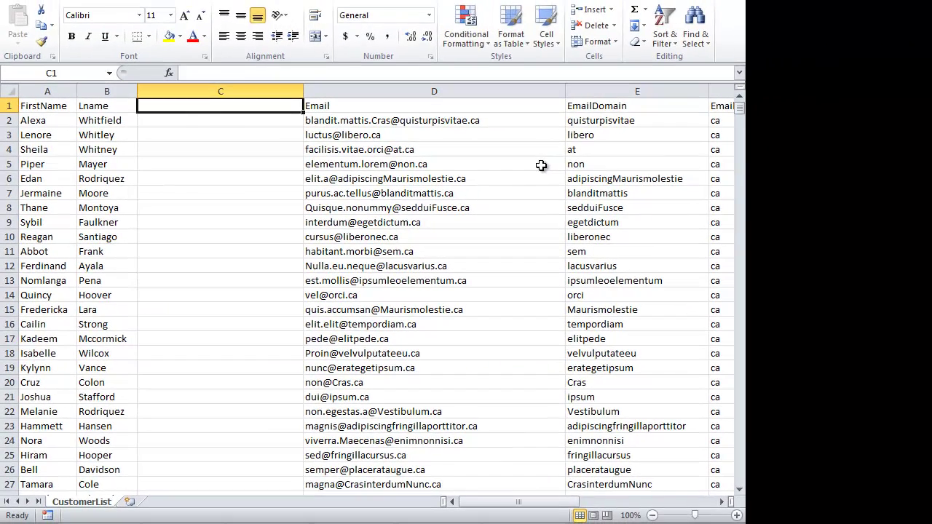
text(Full)
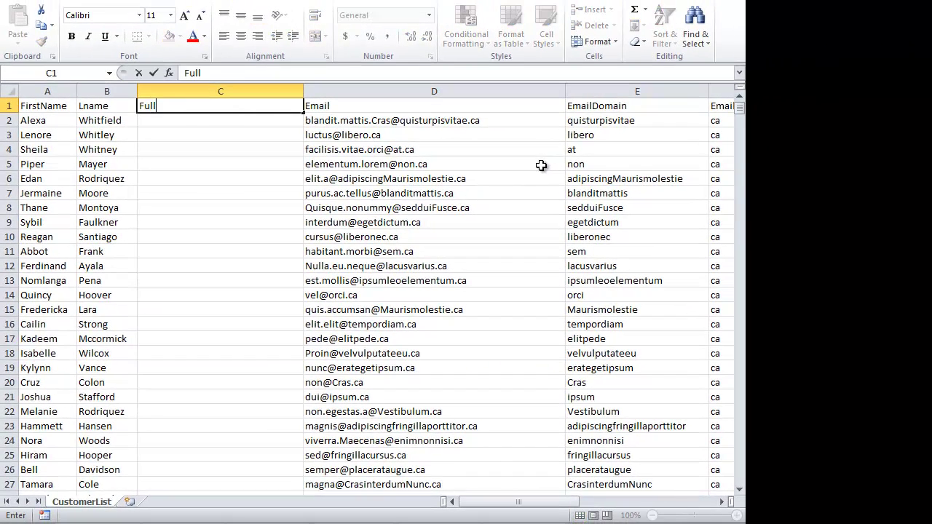
text(Name)
key(BackSpace)
key(BackSpace)
text(ame)
key(Return)
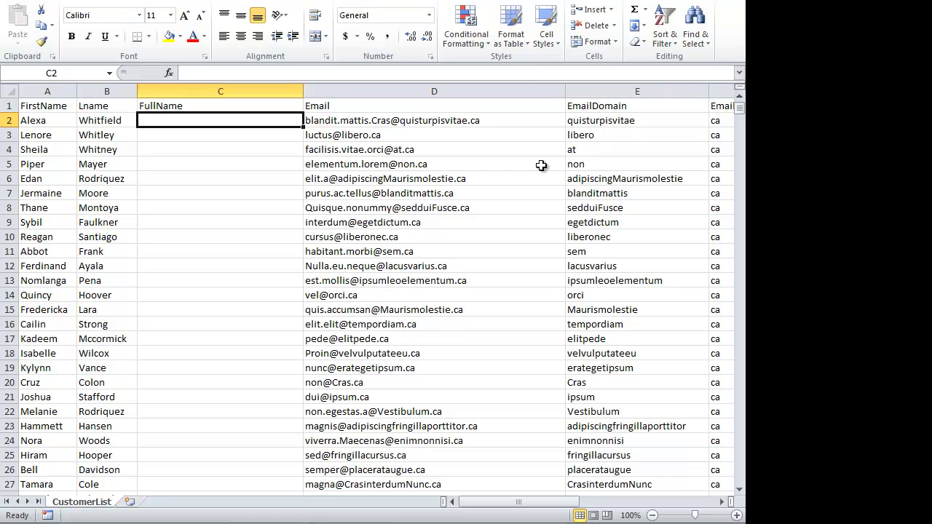
Join last and first name in C2 with =B2 & ", " & A2 and fill the formula down the FullName column.
text(=)
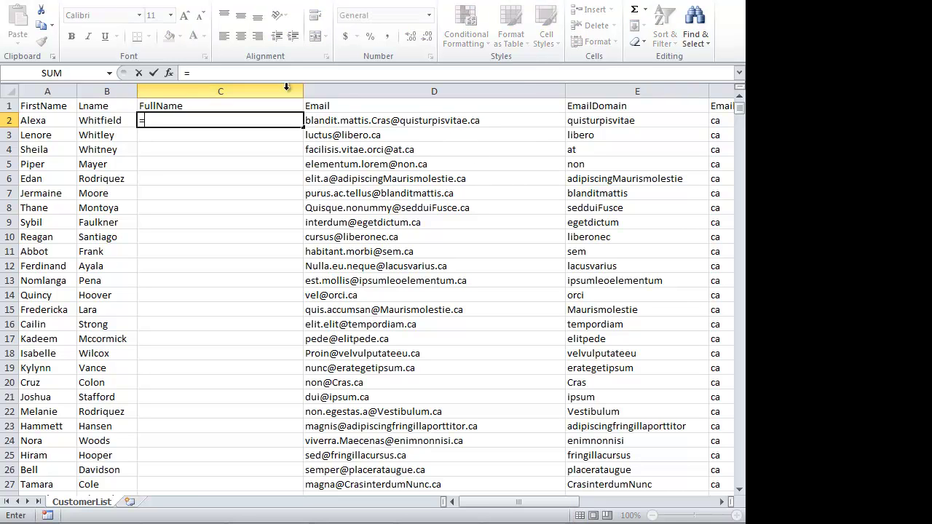
click(97, 120)
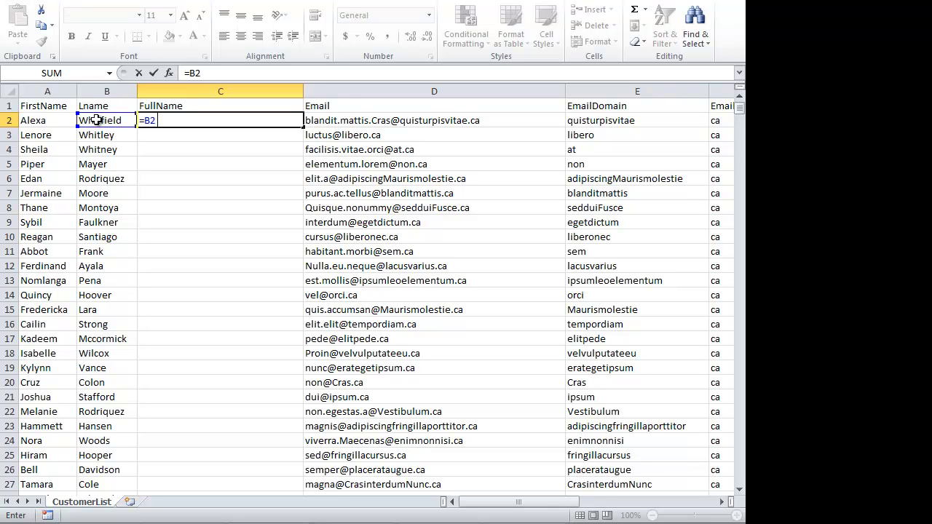
text(& ", ")
text(&)
click(44, 120)
key(ctrl+Return)
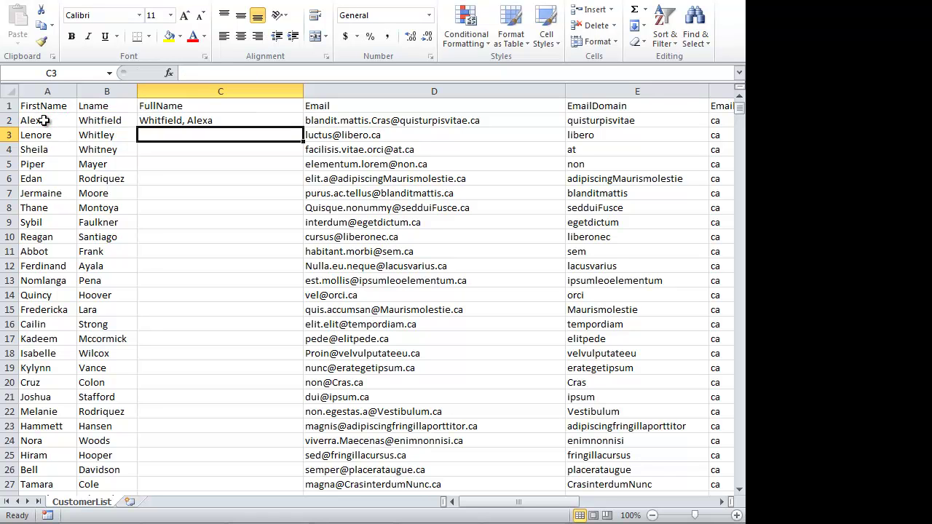
double_click(304, 126)
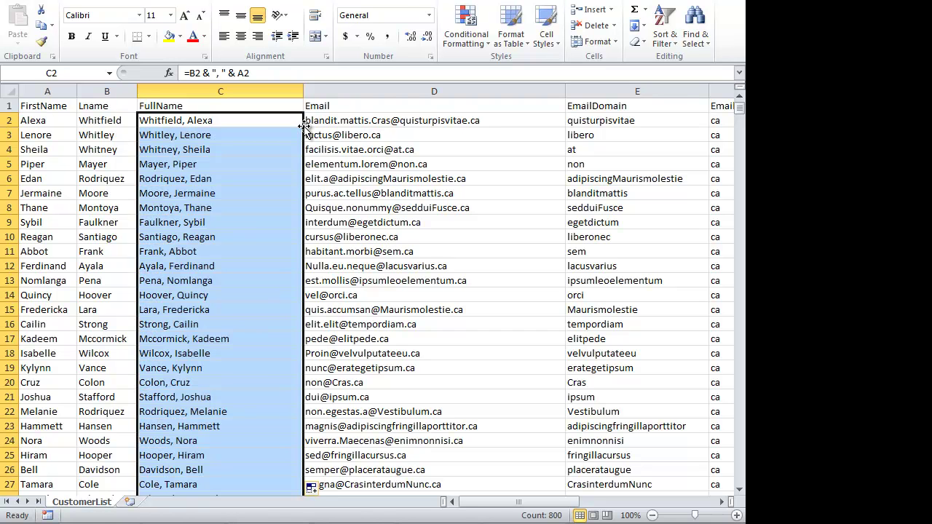
click(247, 232)
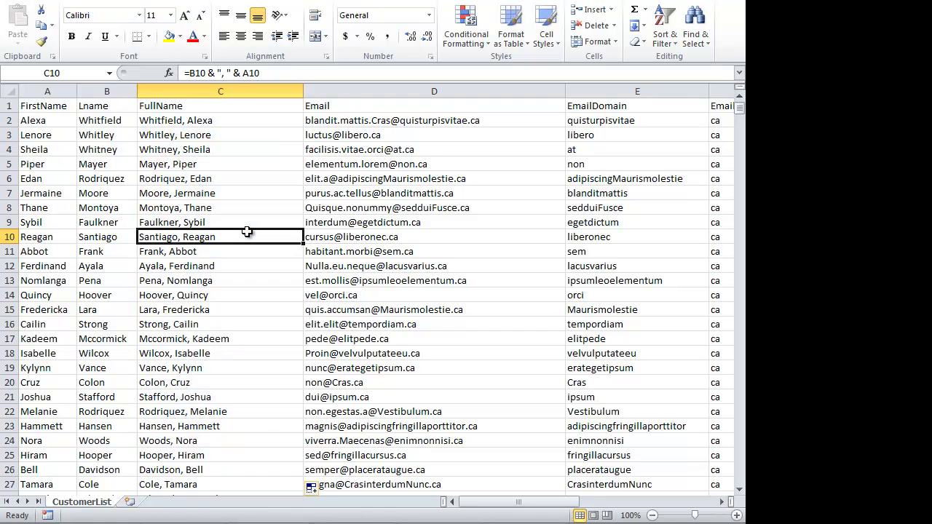
Replace the FullName column's formulas, from C2 down, with their pasted values.
click(229, 121)
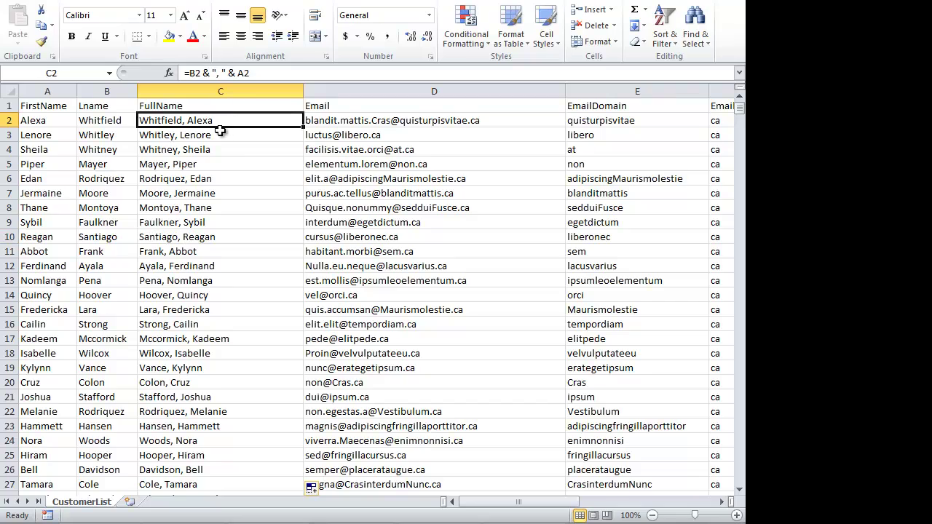
key(ctrl+shift+Down)
right_click(220, 132)
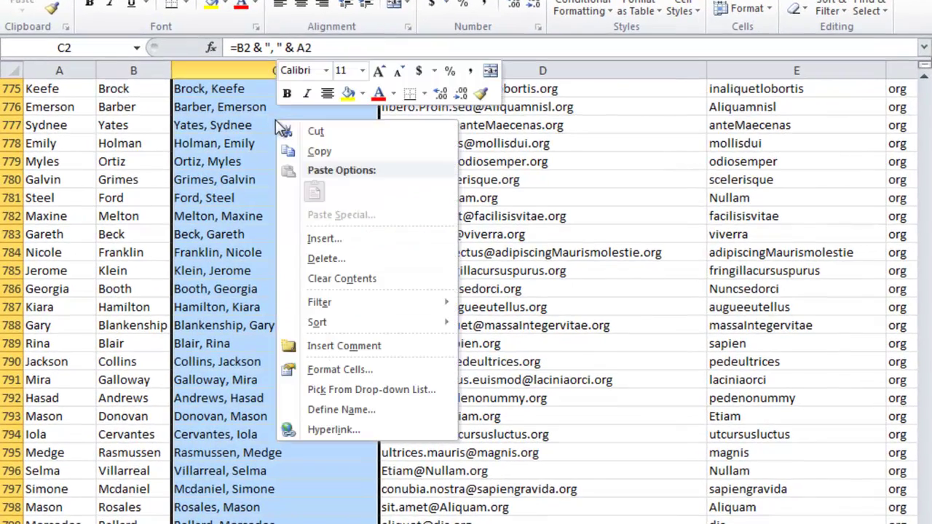
click(324, 151)
key(ctrl+BackSpace)
right_click(260, 163)
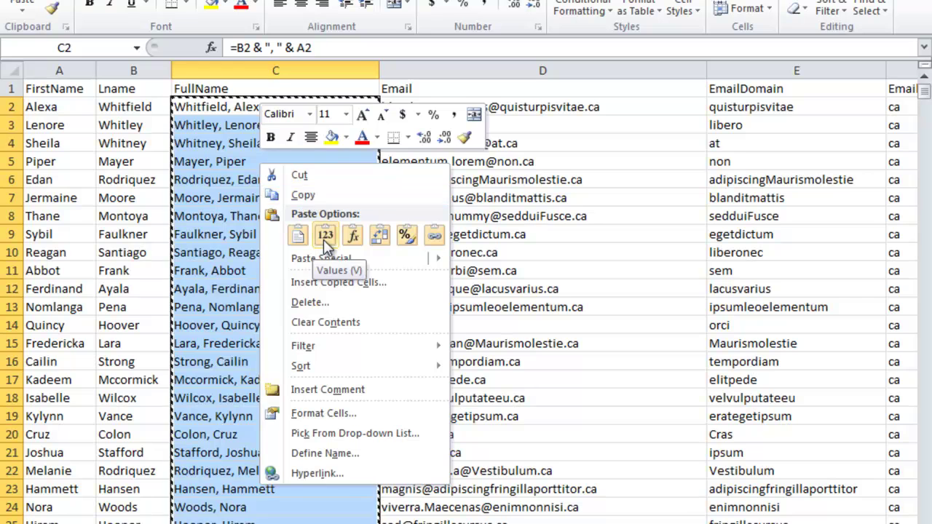
click(323, 239)
click(271, 198)
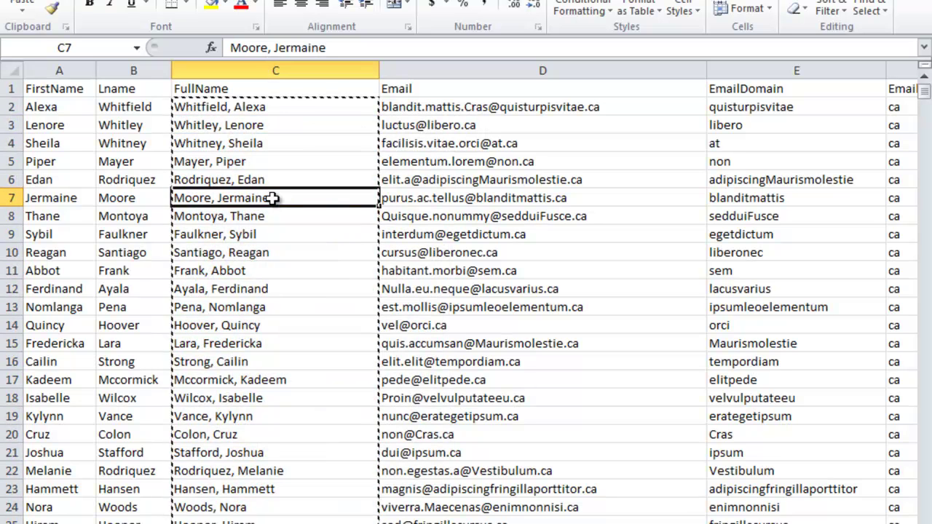
click(271, 107)
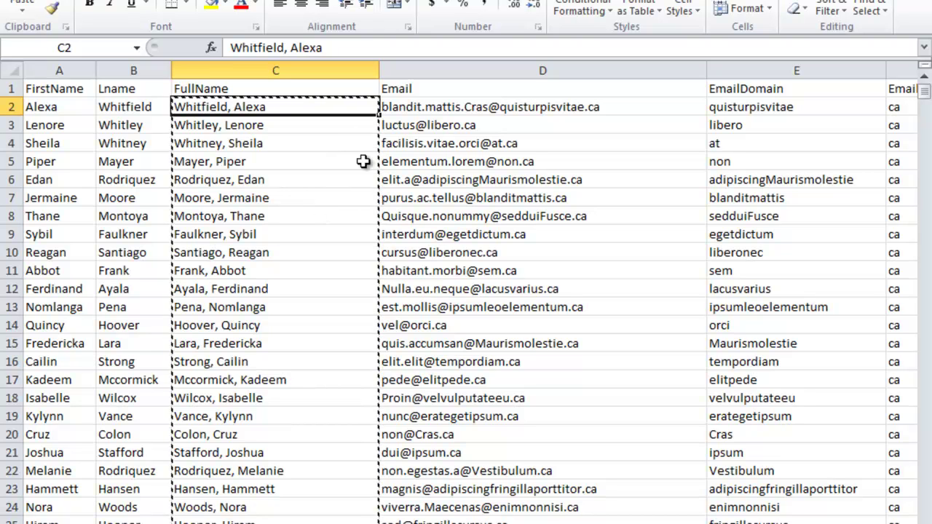
Insert another column before Email and enter FullName2 as its header in D1.
right_click(419, 71)
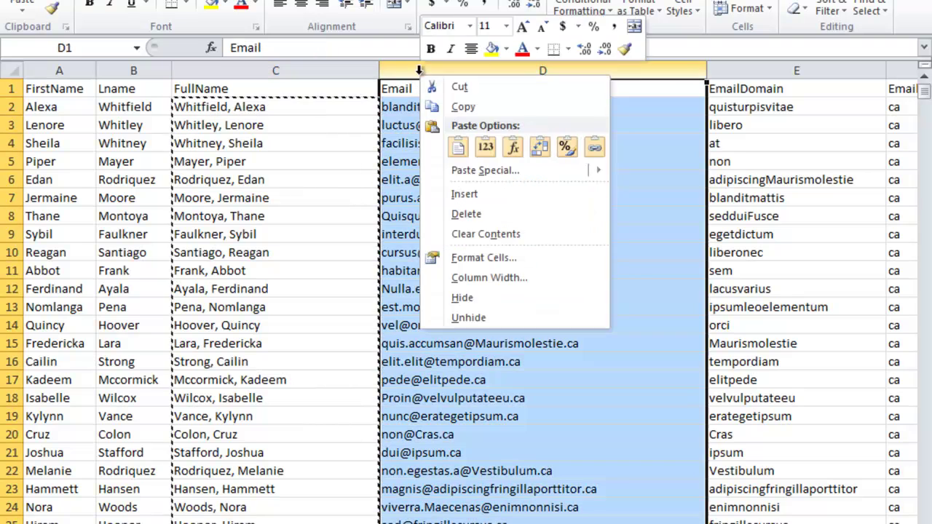
click(474, 195)
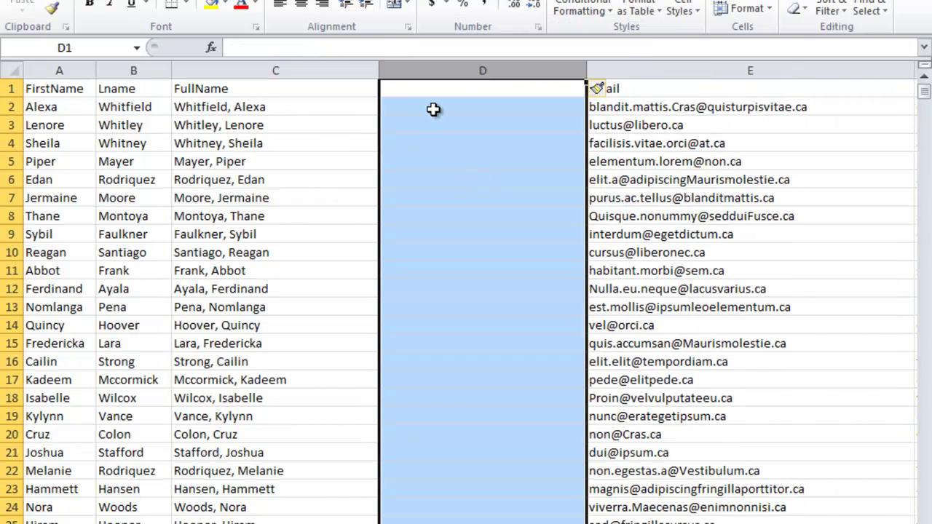
click(432, 89)
text(Fu)
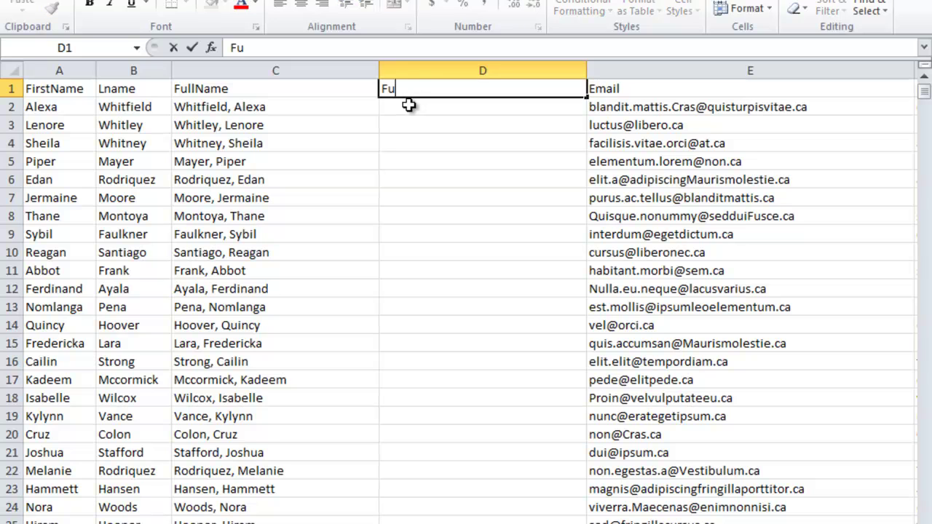
text(llName2)
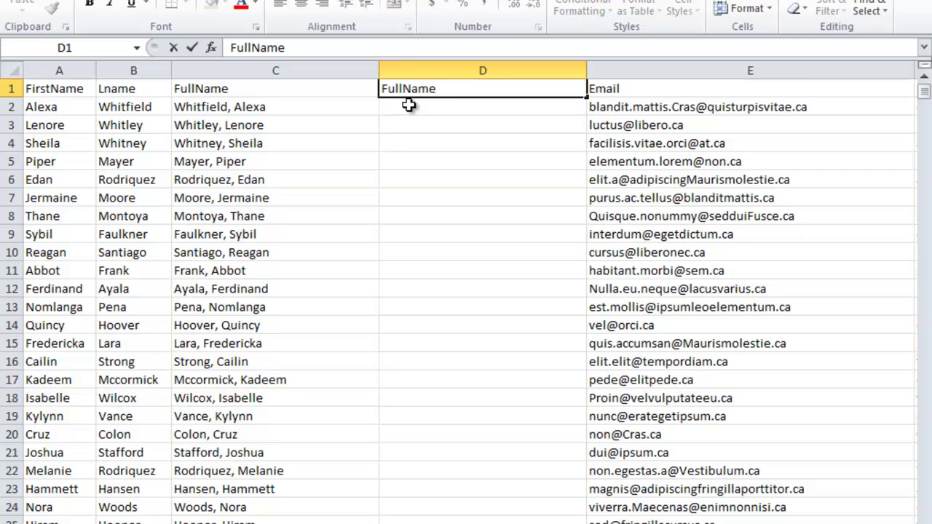
key(Return)
Enter =CONCATENATE(B2, ", ",A2) in cell D2 to join the last and first name.
double_click(408, 105)
text(=con)
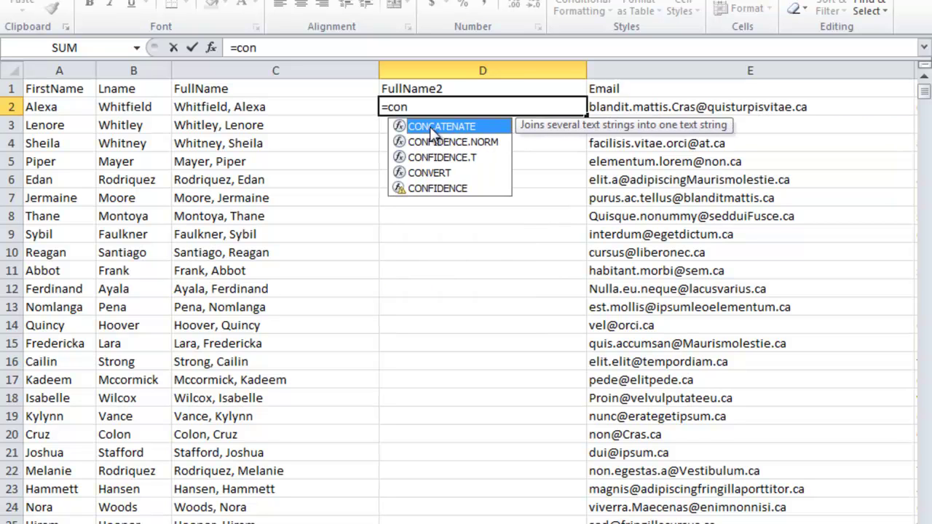
double_click(434, 127)
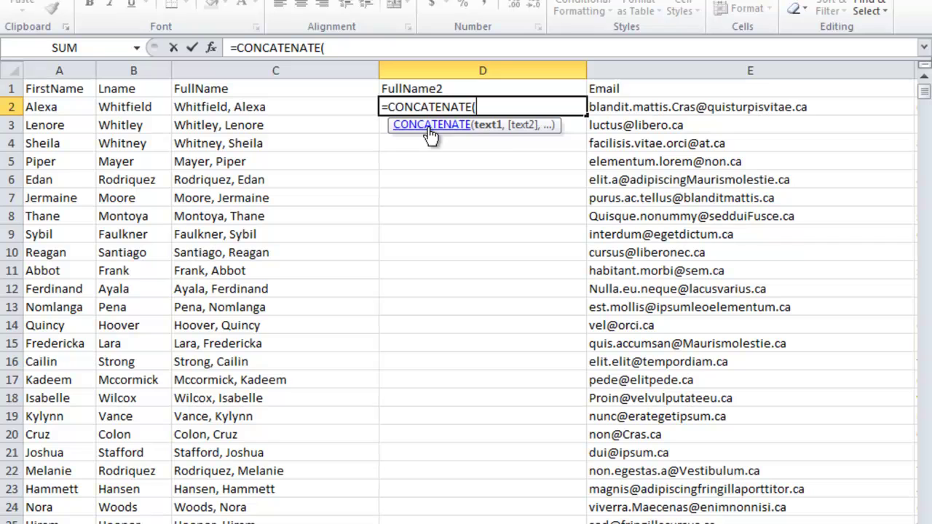
click(128, 107)
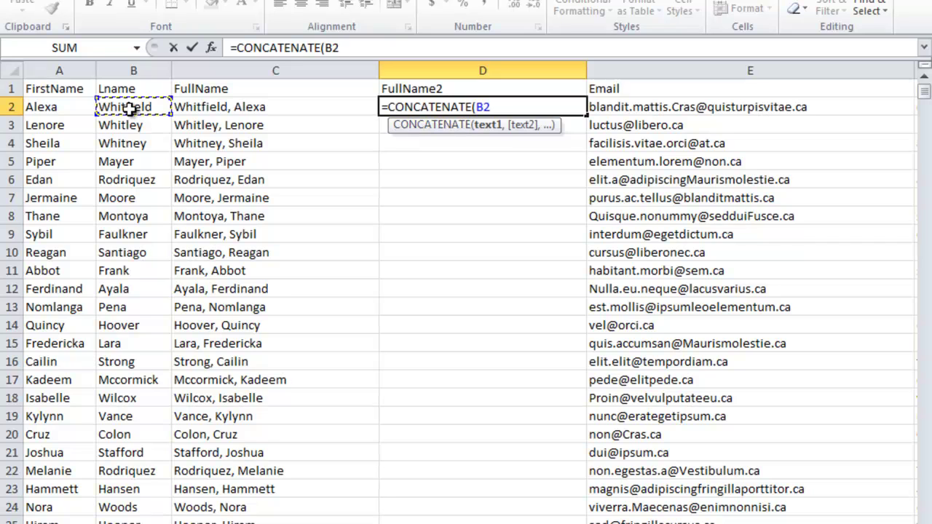
text(, ", ")
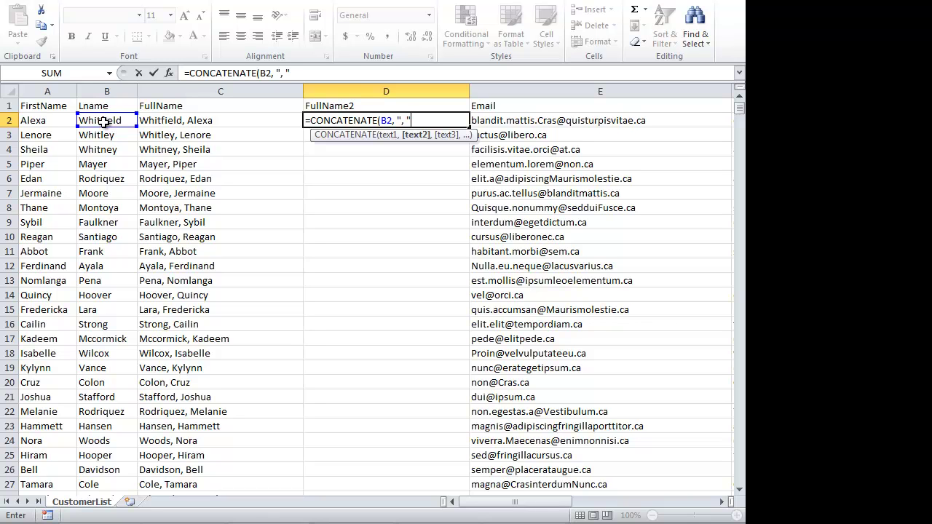
text(,)
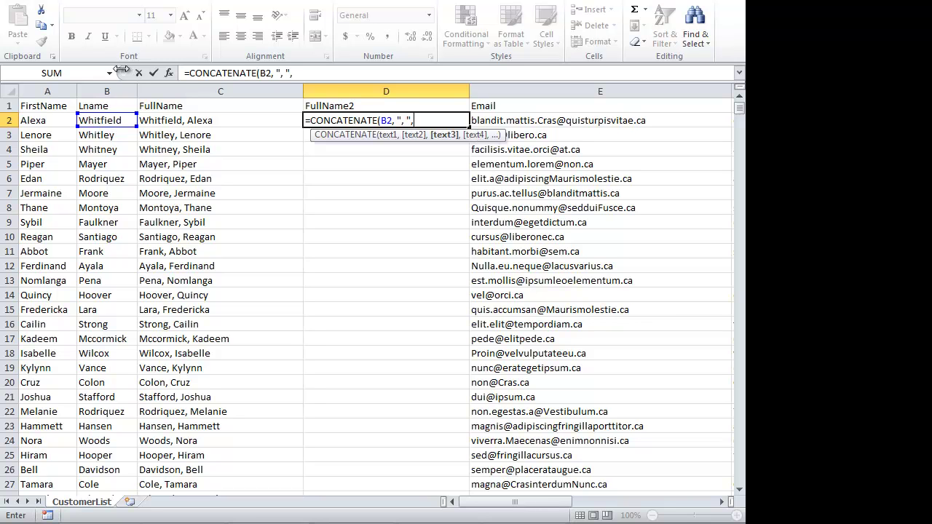
click(47, 120)
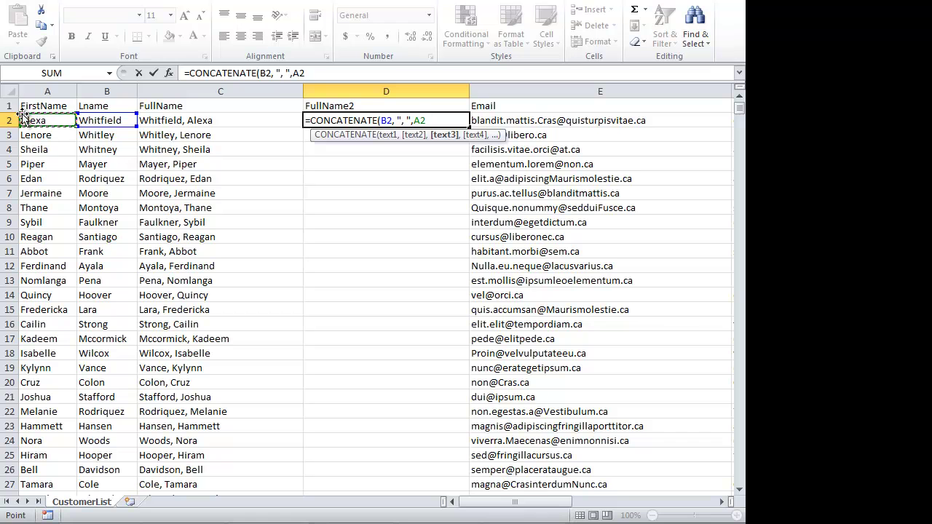
text())
key(Return)
key(Up)
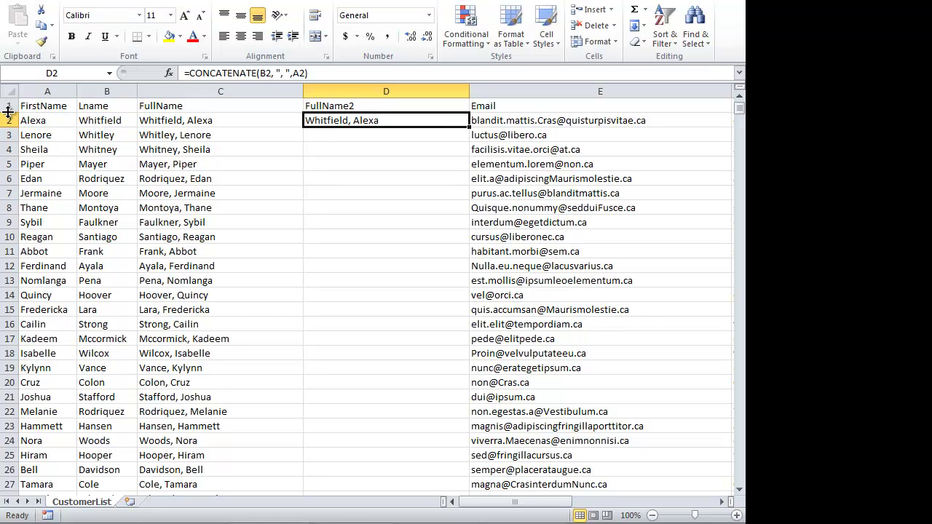
Fill the CONCATENATE formula down the FullName2 column and replace the formulas with their pasted values.
double_click(470, 127)
right_click(417, 153)
click(463, 178)
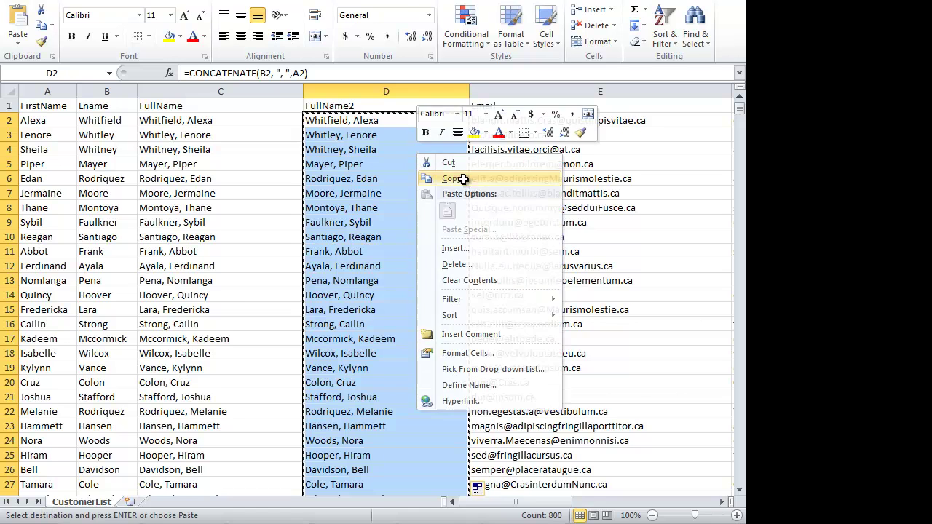
right_click(419, 184)
click(468, 243)
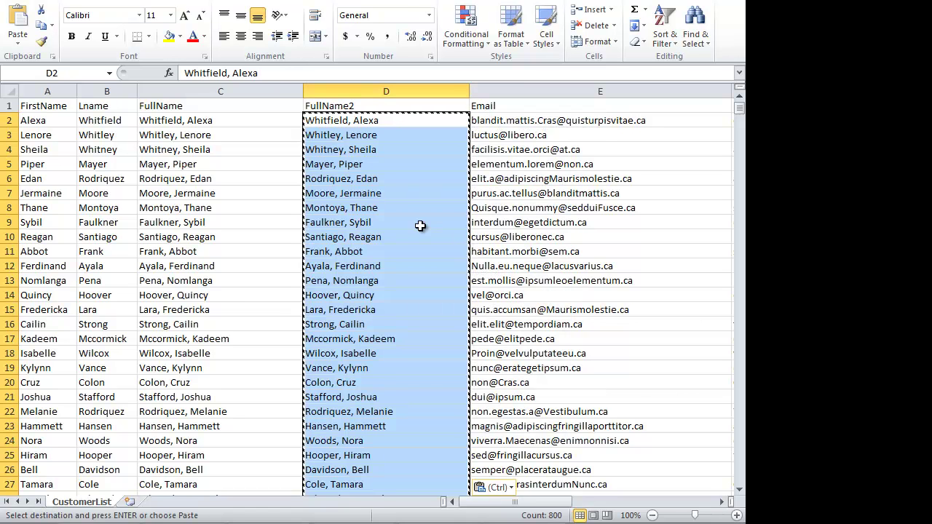
Check the FullName2 cells and compare the row 2 entries of FullName and FullName2.
click(419, 225)
click(385, 163)
click(233, 121)
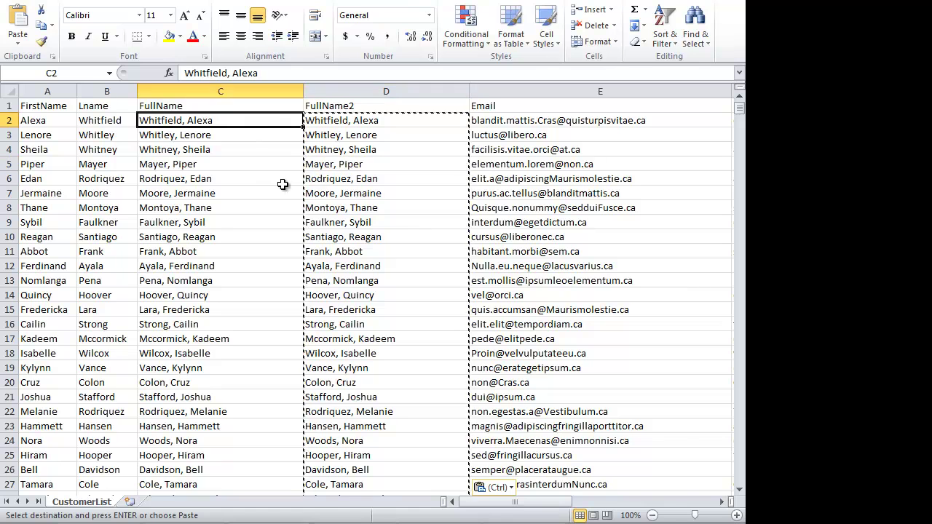
key(Right)
key(Left)
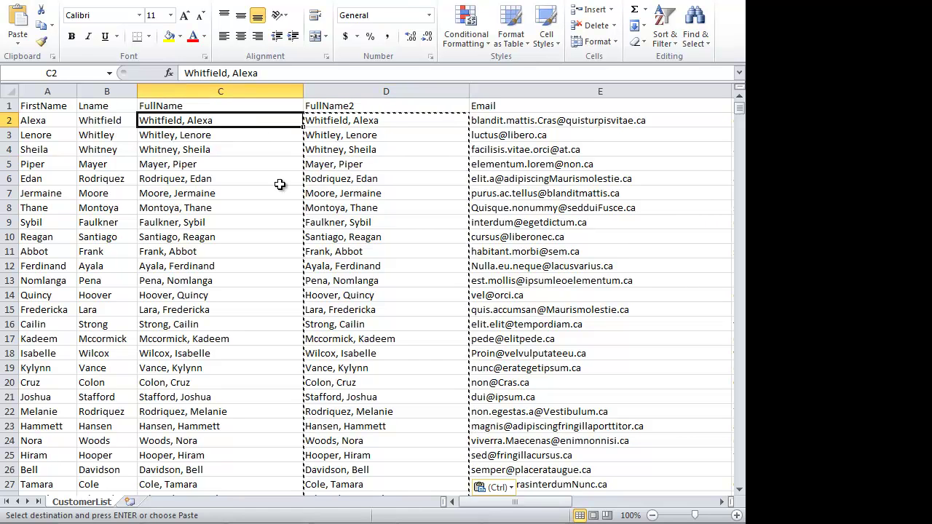
key(Right)
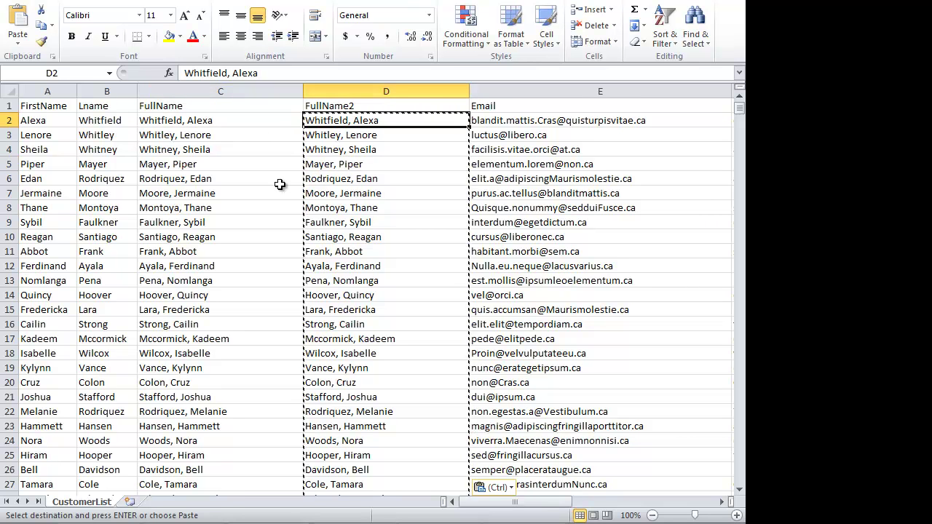
key(Left)
key(Right)
Enter 1 in cell Q2 and 2 in cell R2, in the empty area beyond the Year column.
key(ctrl+Right)
key(Right)
key(Right)
key(Right)
key(Right)
key(Right)
key(Right)
key(Left)
key(Left)
key(Right)
key(Left)
key(Left)
key(Left)
text(1)
key(Right)
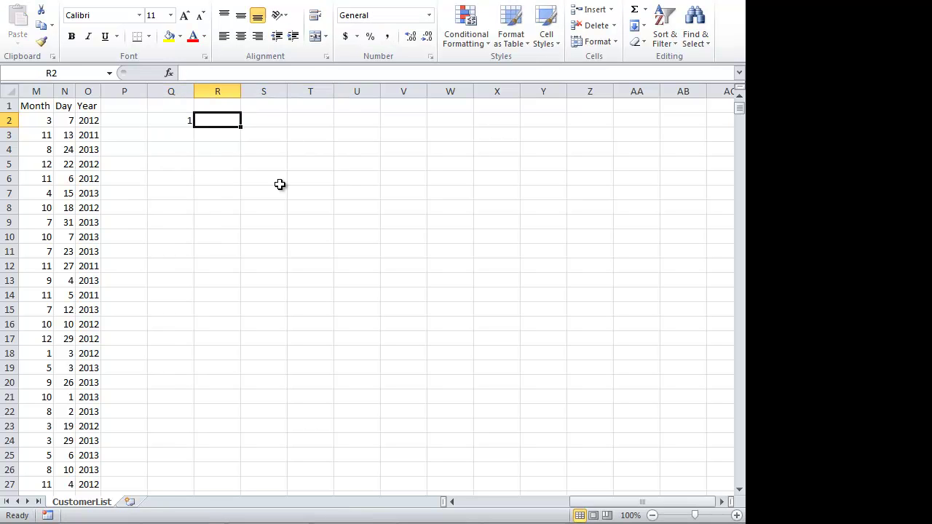
text(2)
key(Right)
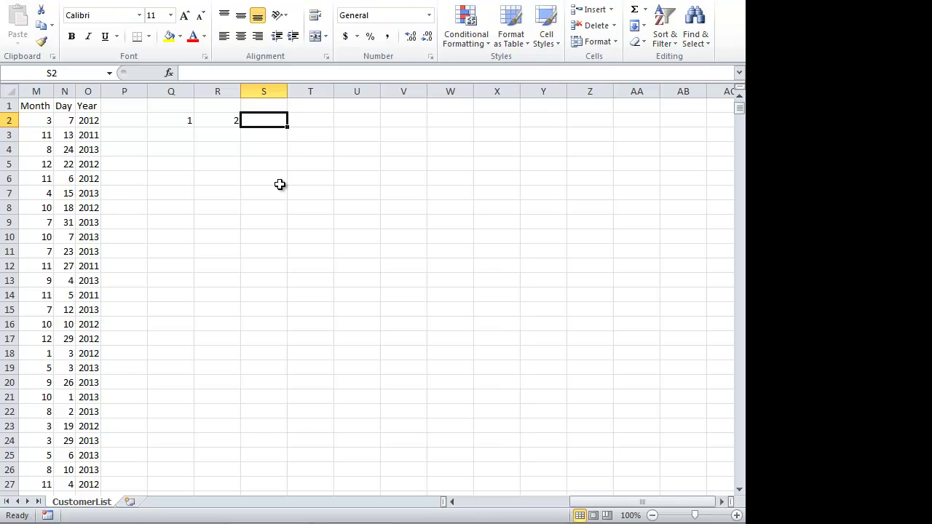
Enter =Q2&R2 in cell S2 to join the two example numbers.
text(=)
key(Left)
key(Left)
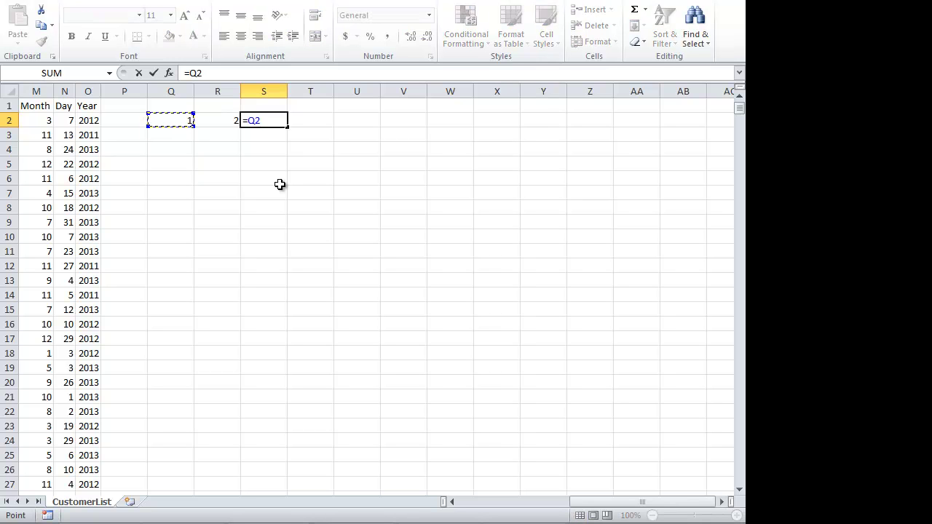
text(&)
key(Left)
key(Return)
key(Up)
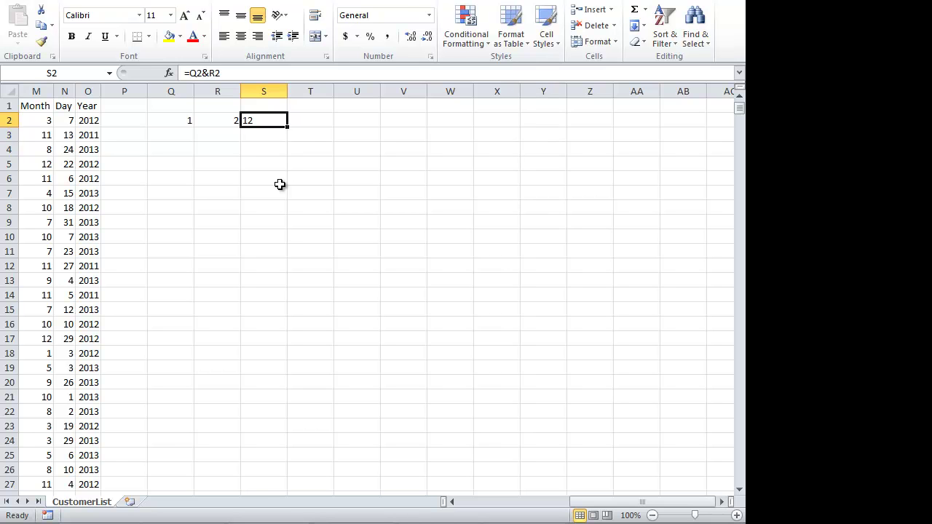
Enter 3 in cell Q3 and 4 in cell R3, and fill the joining formula from S2 down to S3.
key(Down)
key(Left)
key(Left)
text(3)
key(Tab)
text(4)
key(Tab)
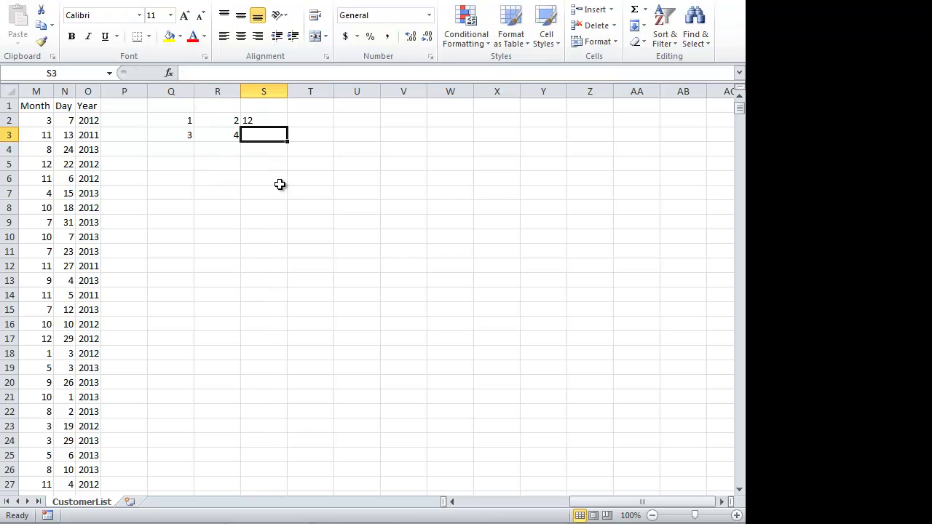
click(257, 121)
double_click(285, 128)
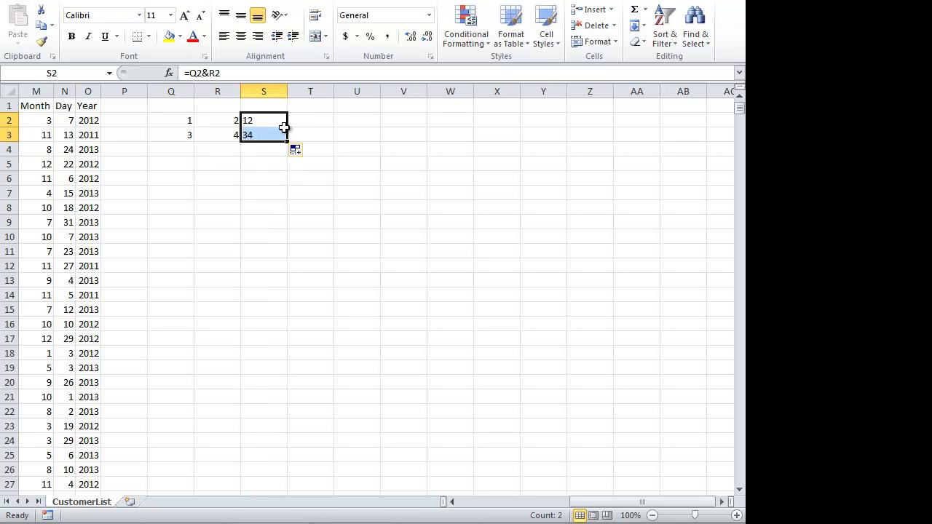
Enter =SUM(S2:S3) in cell S4 to add up the joined values.
click(274, 150)
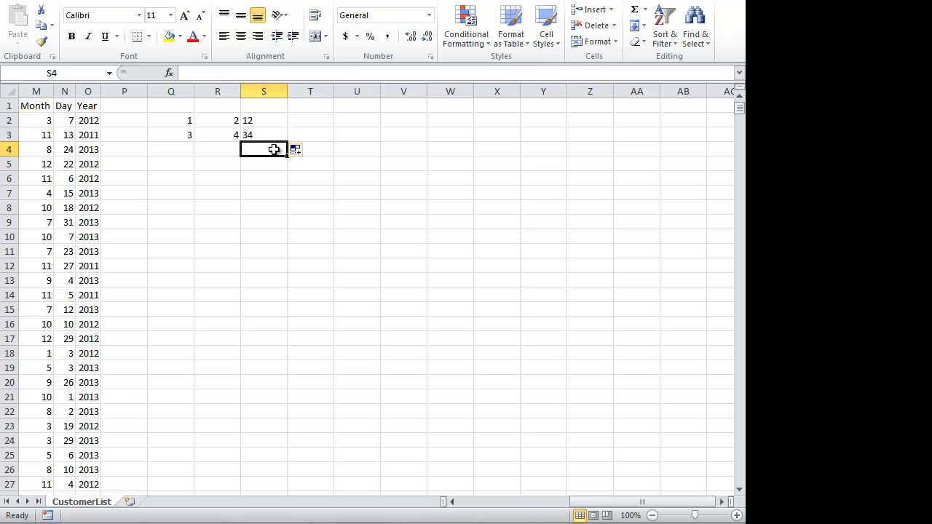
text(=sum)
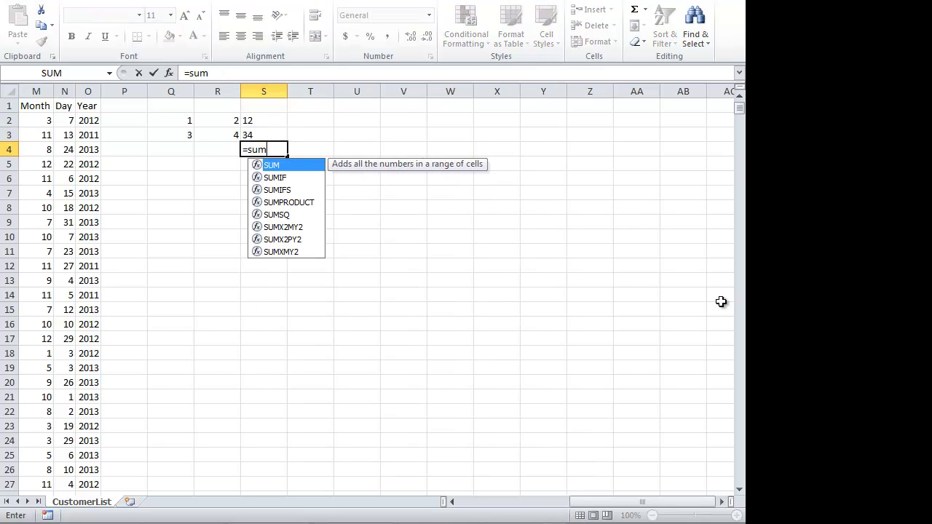
text(()
key(Up)
key(shift+Up)
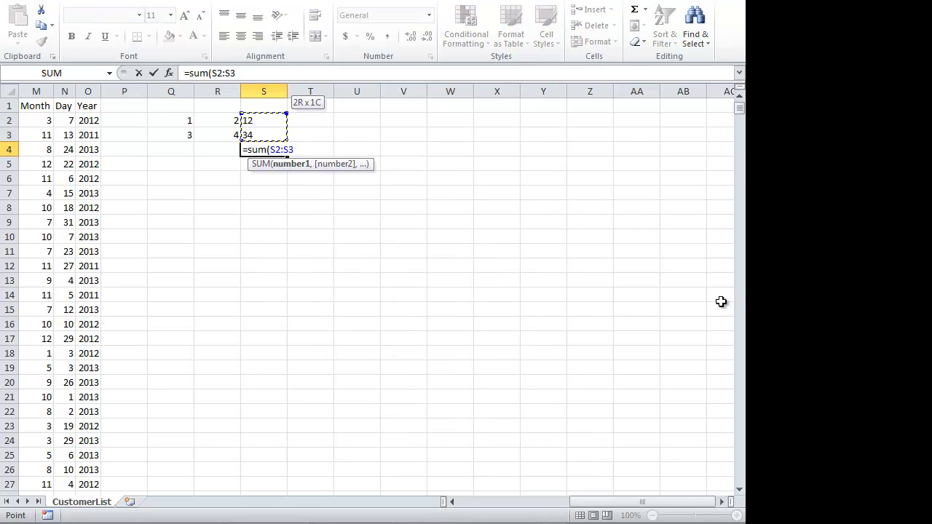
text())
key(Return)
key(Up)
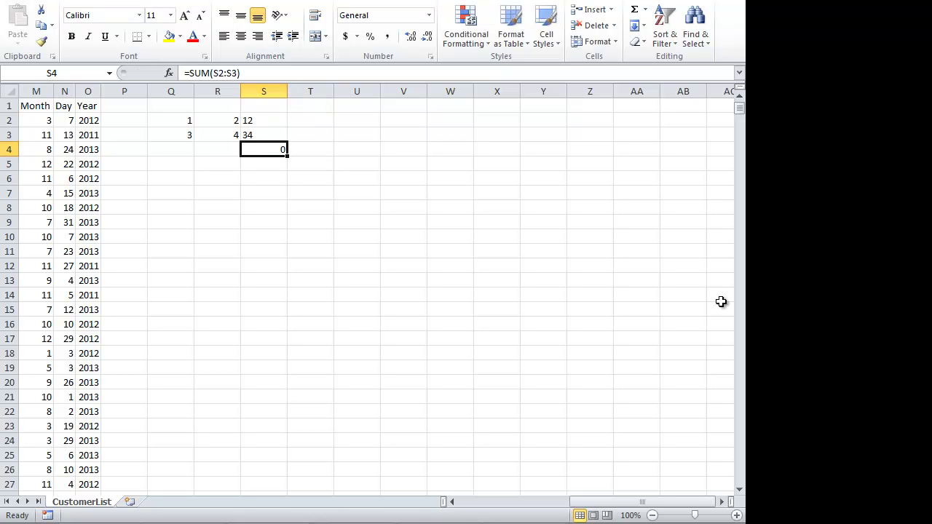
Replace the joining formulas in S2:S3 with their pasted values.
key(Up)
key(Up)
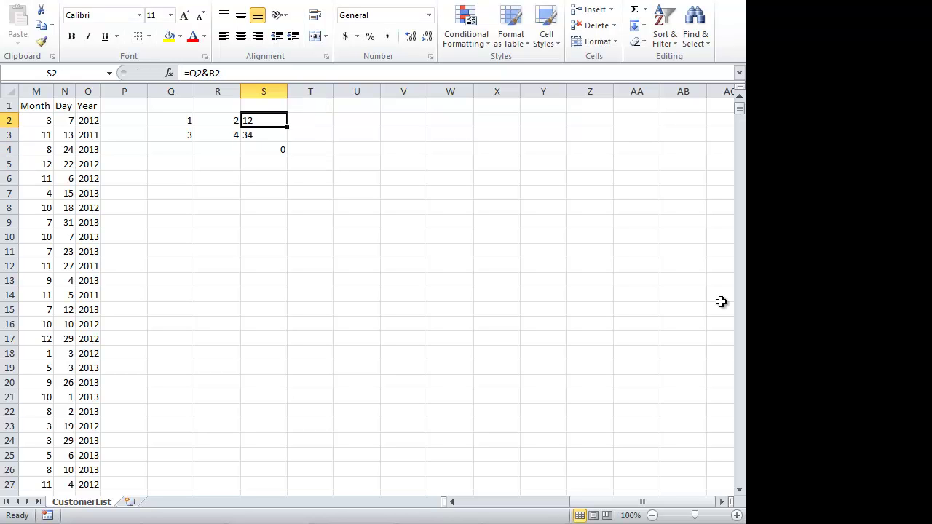
key(shift+Down)
key(ctrl+c)
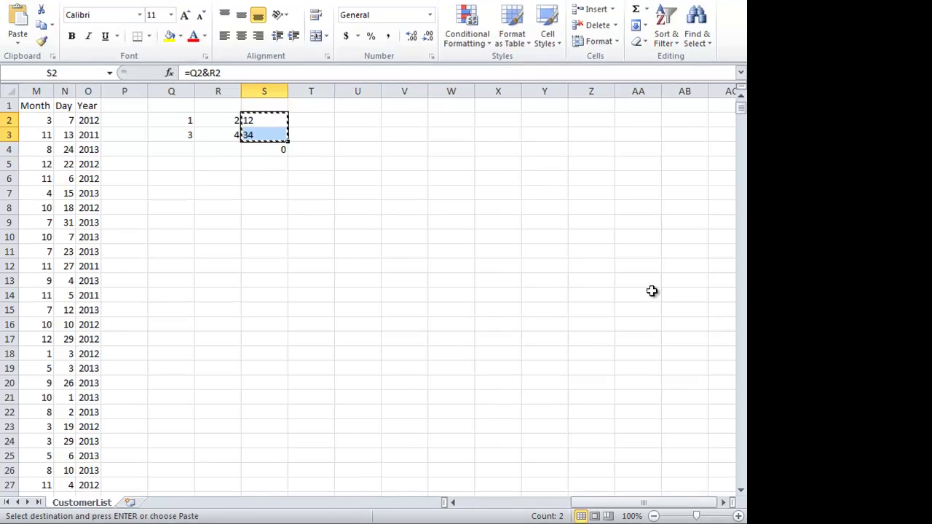
right_click(391, 129)
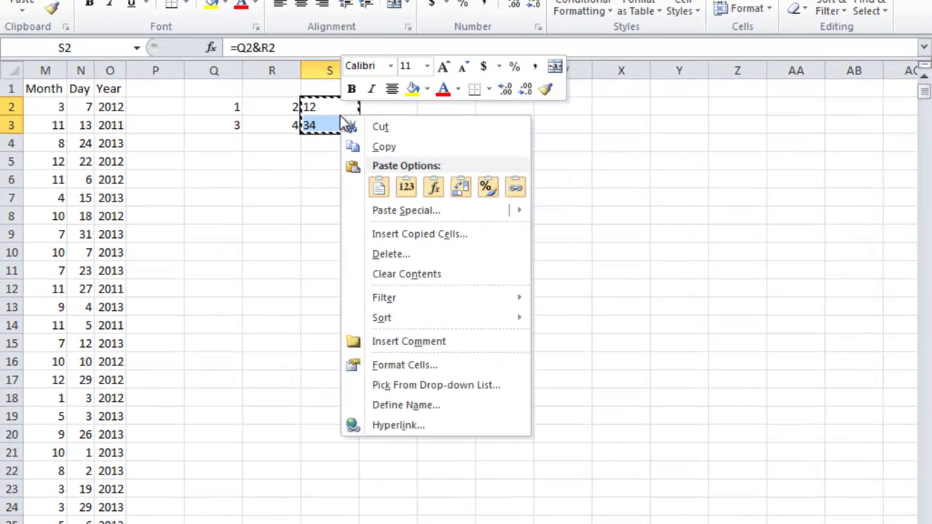
click(404, 187)
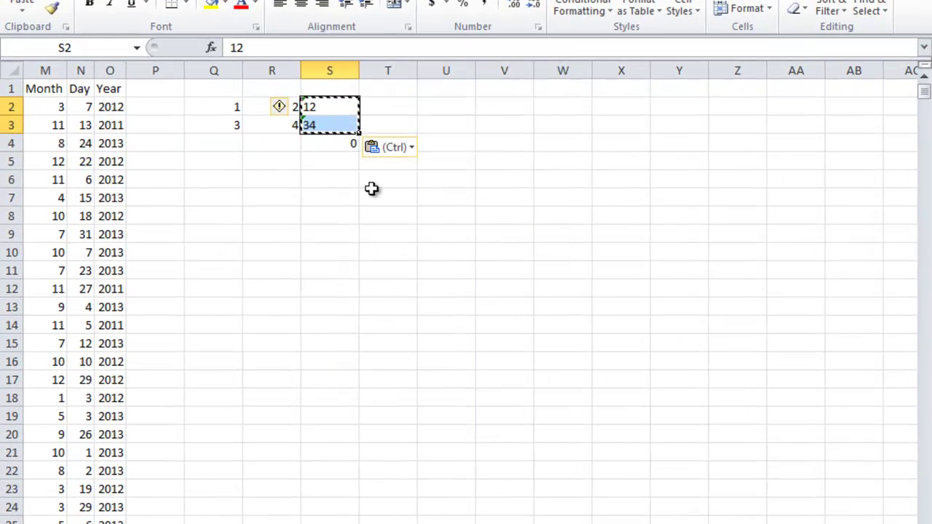
key(Escape)
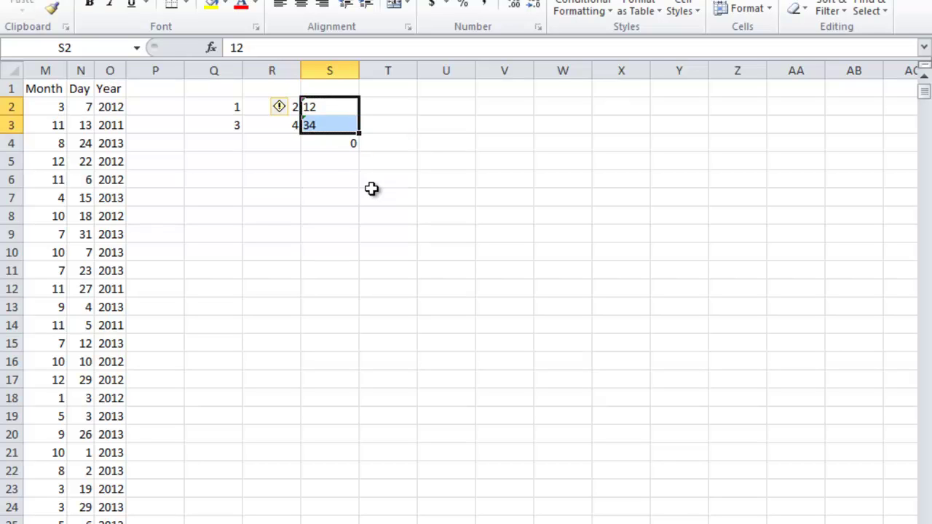
Apply the Number format to S2:S3 and convert their text entries to numbers through the error-checking options.
click(537, 0)
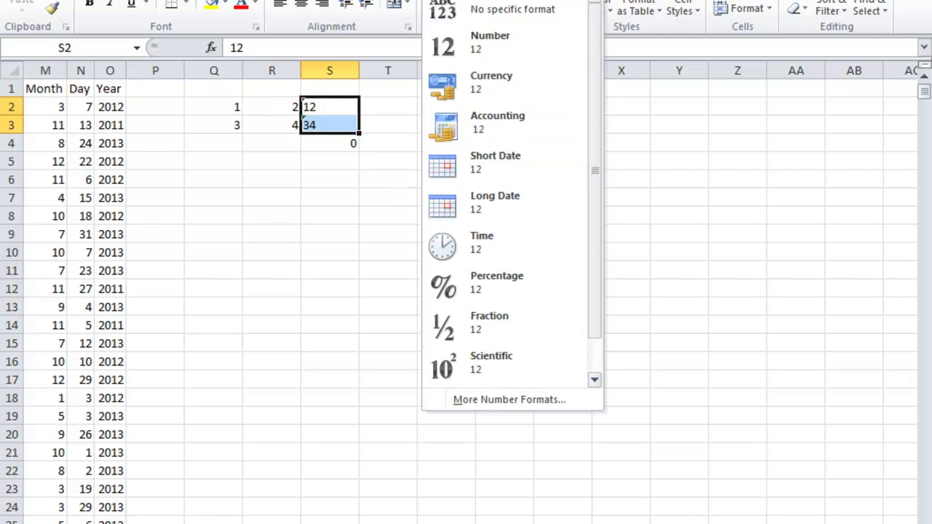
click(522, 54)
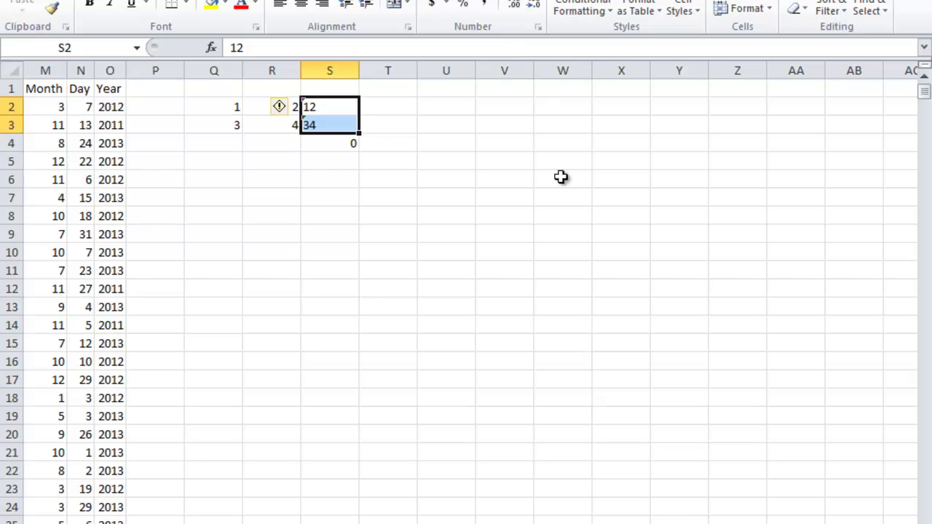
click(283, 110)
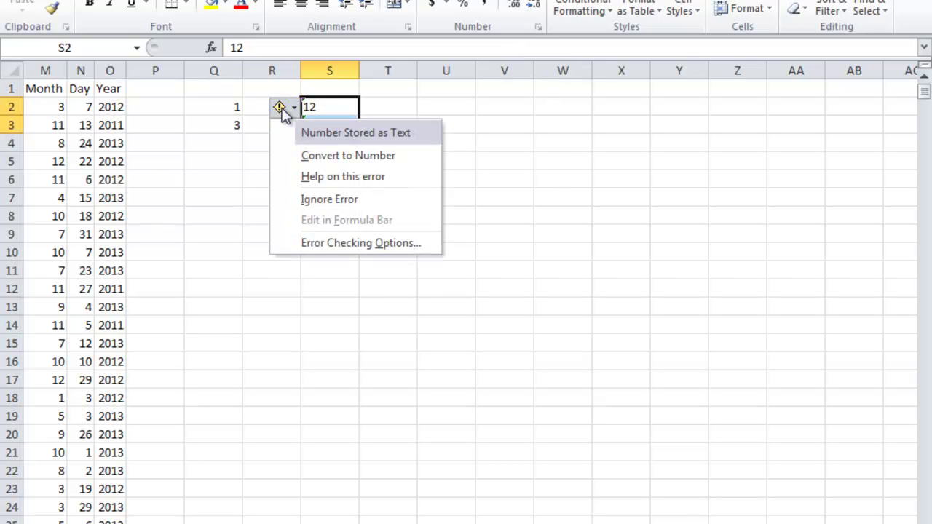
click(349, 155)
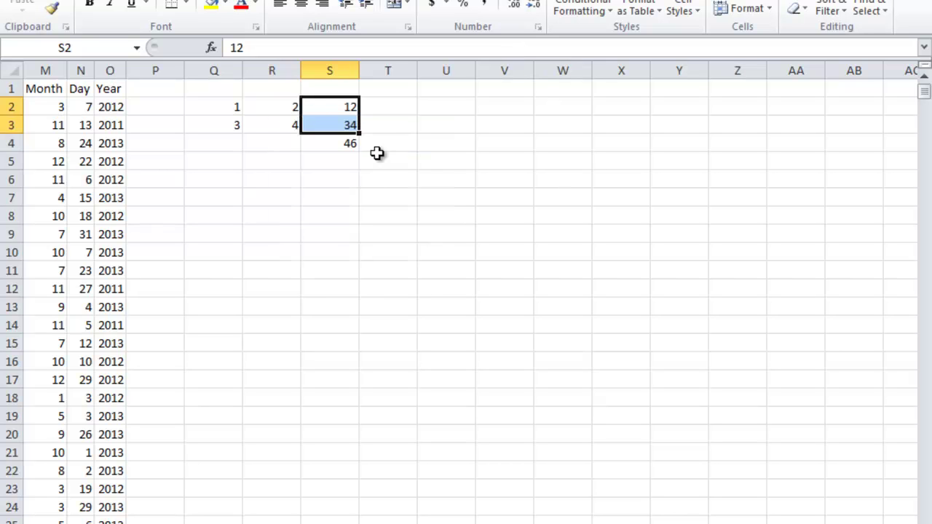
click(441, 200)
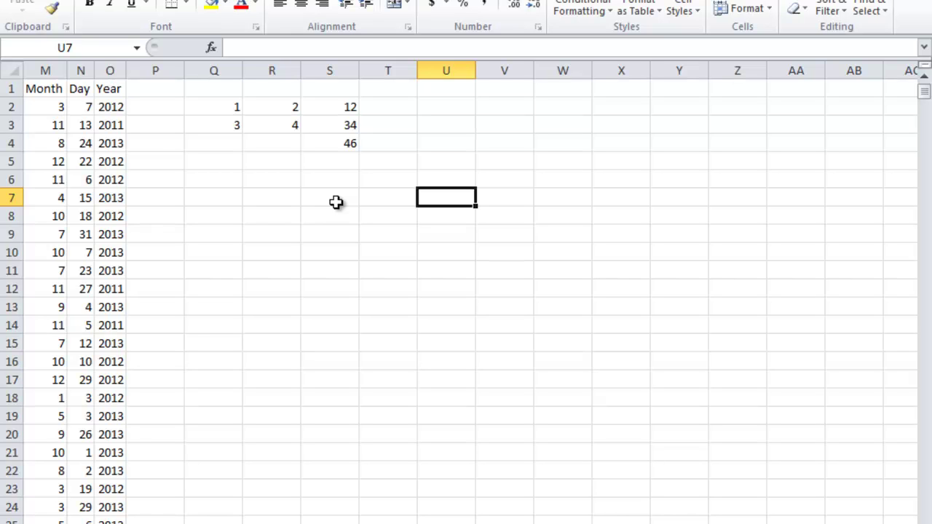
Copy the Year entries from O2 down and paste them as values into column P, starting at P2.
click(115, 106)
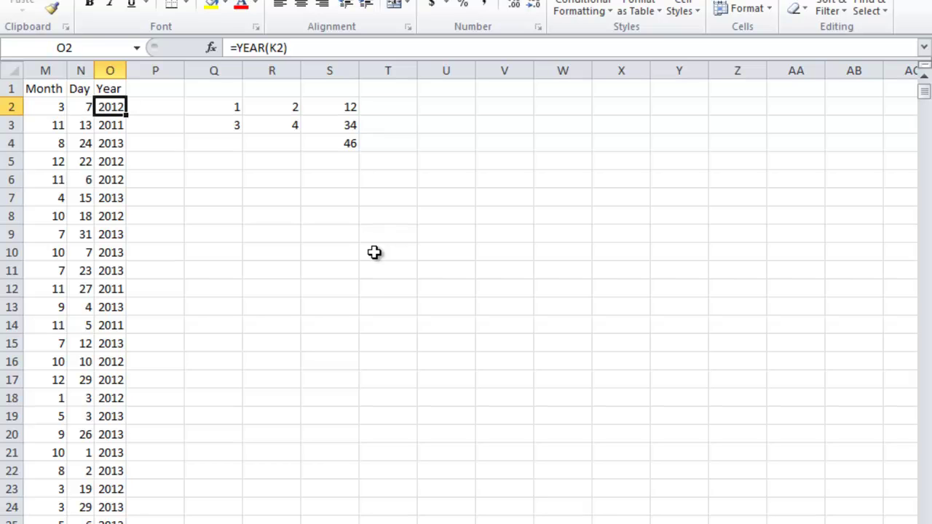
key(ctrl+shift+Down)
key(ctrl+c)
key(ctrl+Up)
key(Right)
key(Down)
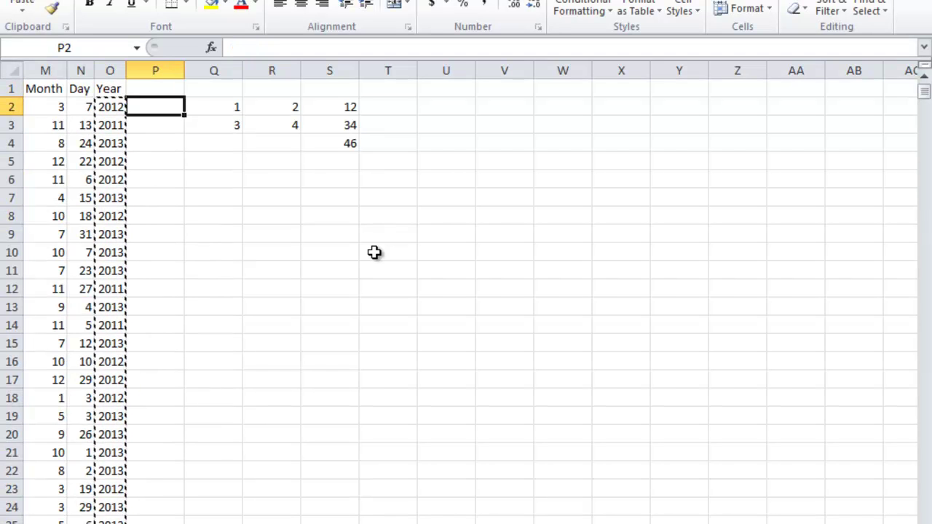
right_click(167, 107)
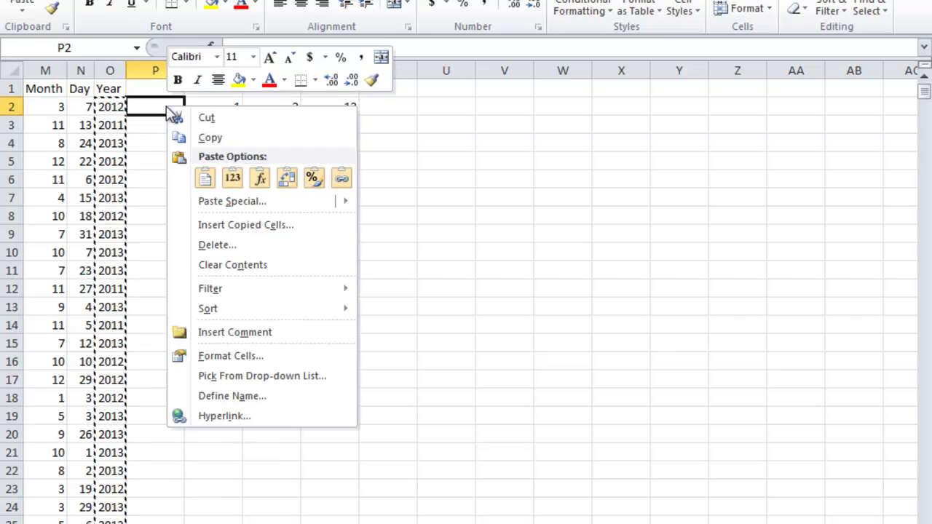
click(234, 179)
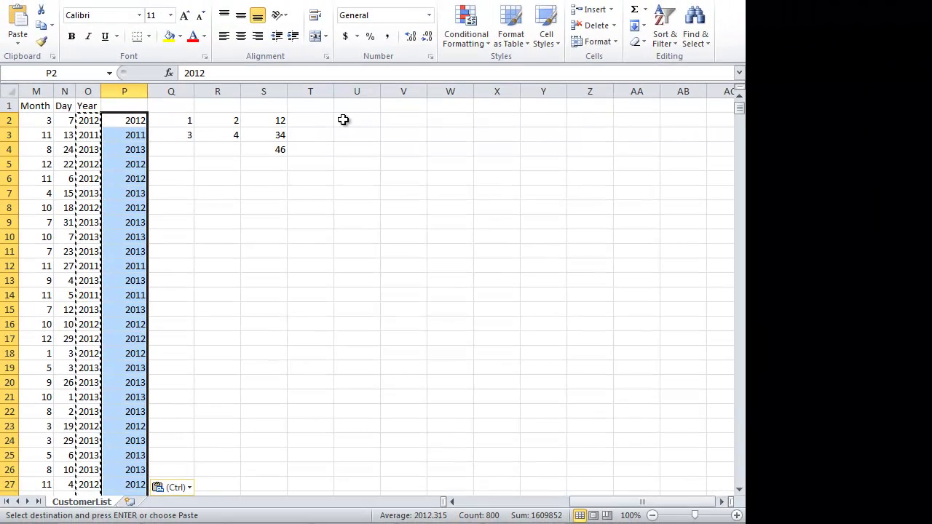
Enter =RIGHT(P2,2) in cell U2 to extract the last two digits of the year.
click(343, 120)
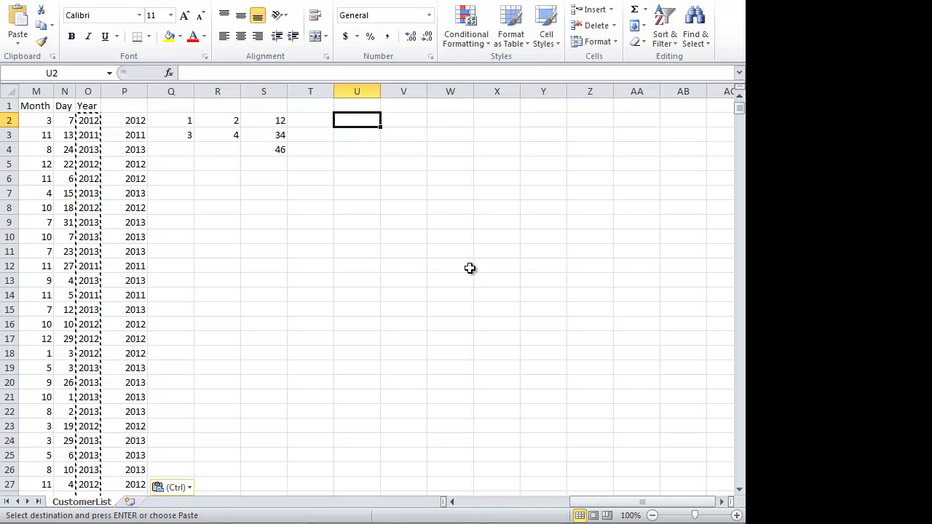
text(=)
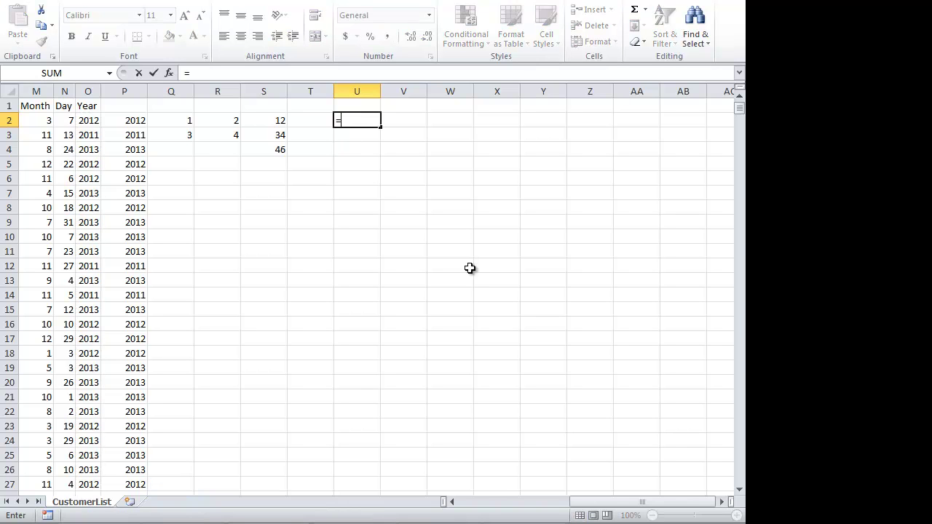
text(right()
key(Left)
key(Left)
key(Left)
key(Left)
key(Left)
text(,)
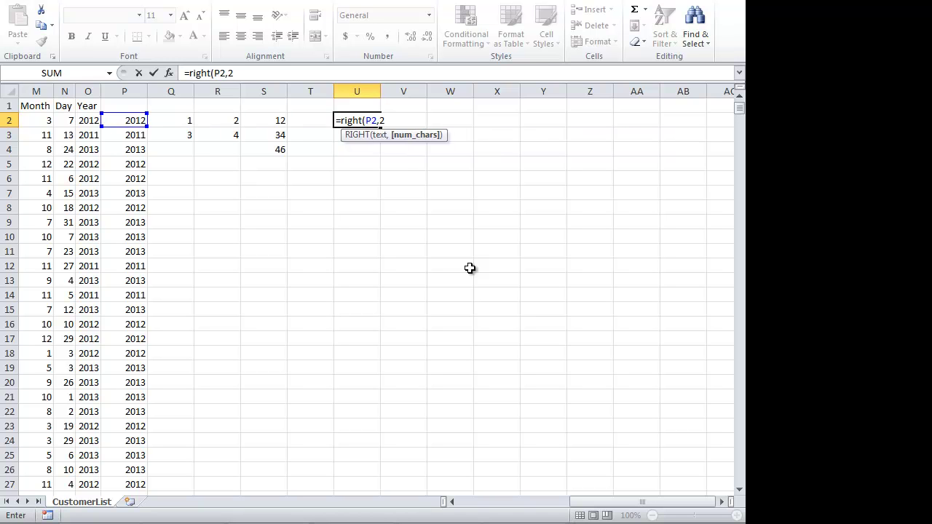
text(2))
key(Return)
key(Up)
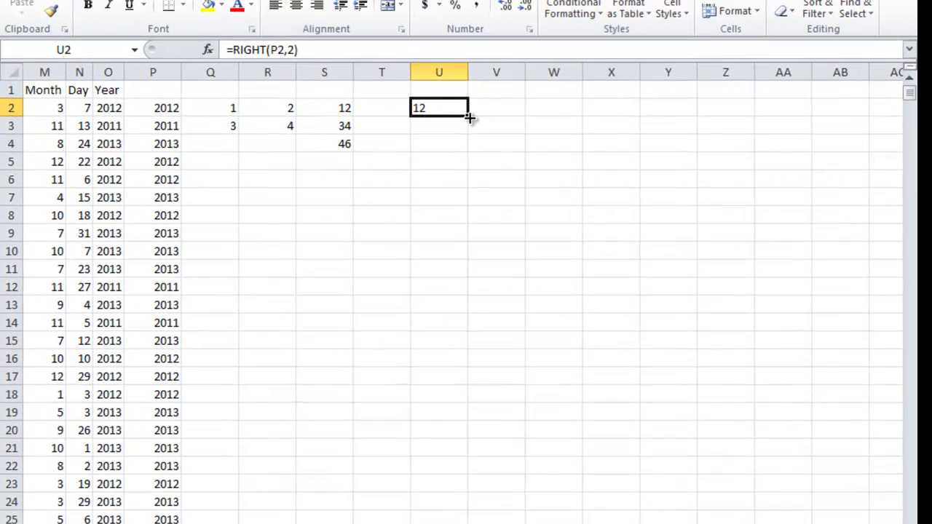
Fill the RIGHT formula from U2 down to U801.
drag(380, 129, 381, 496)
drag(446, 519, 467, 435)
click(463, 434)
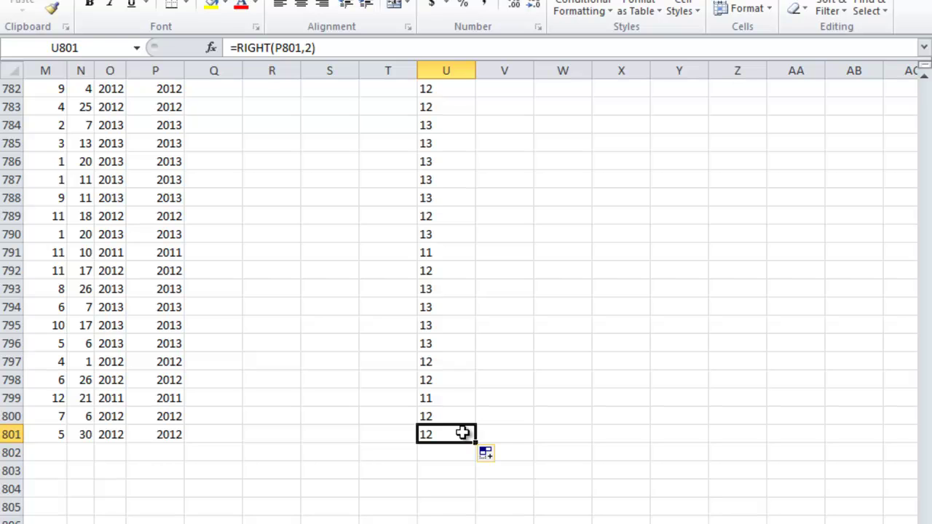
Replace the RIGHT formulas in column U with their pasted values, starting at U2.
key(ctrl+Up)
key(Up)
key(Down)
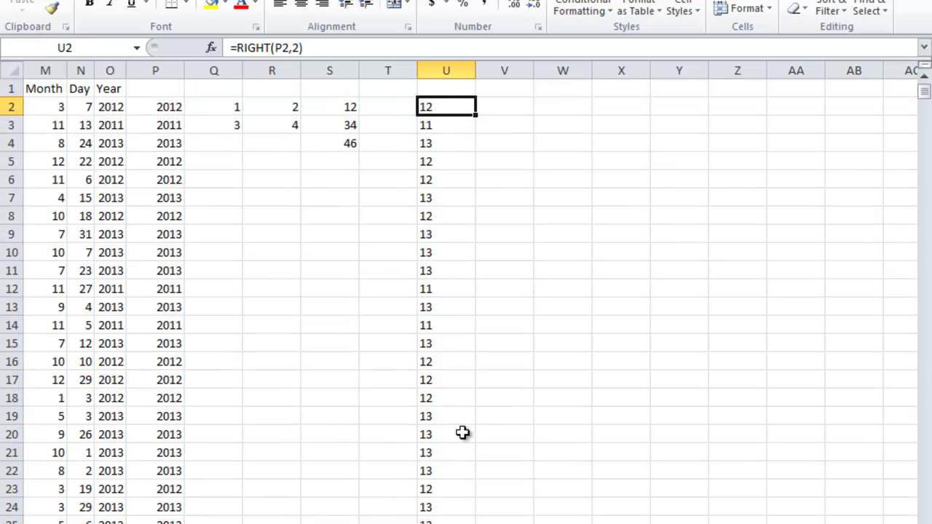
key(ctrl+shift+Down)
right_click(471, 403)
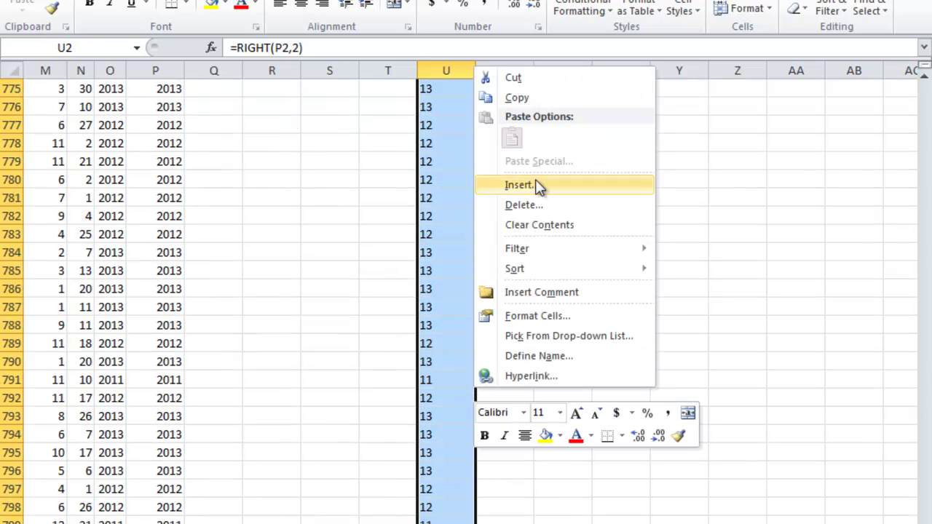
click(535, 96)
right_click(459, 168)
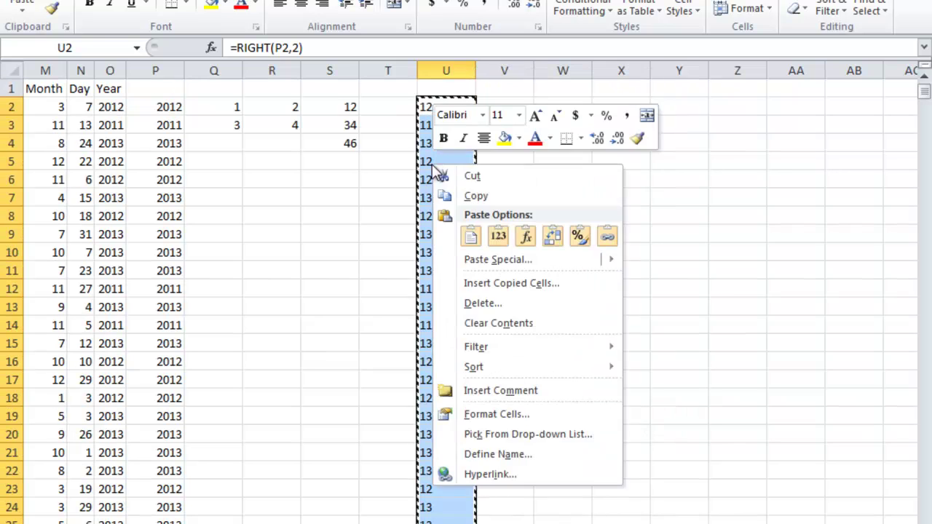
click(498, 236)
click(456, 258)
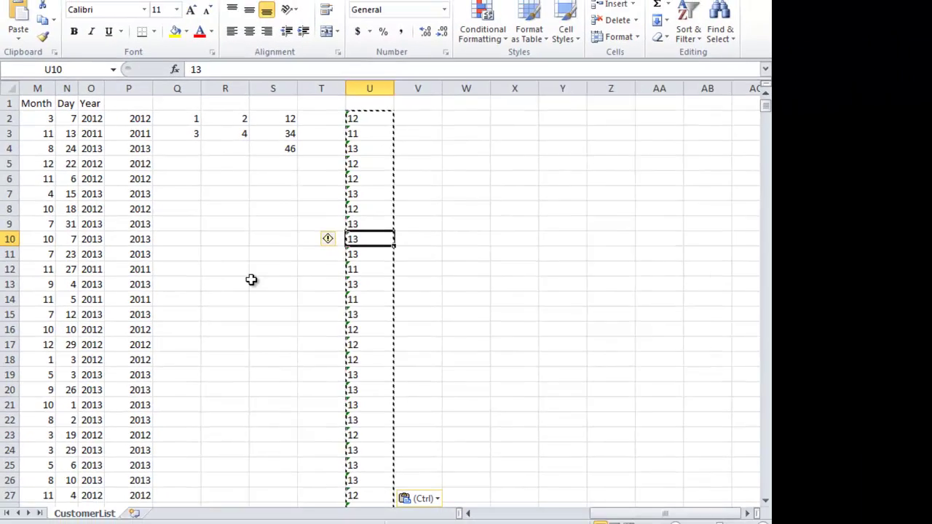
click(304, 303)
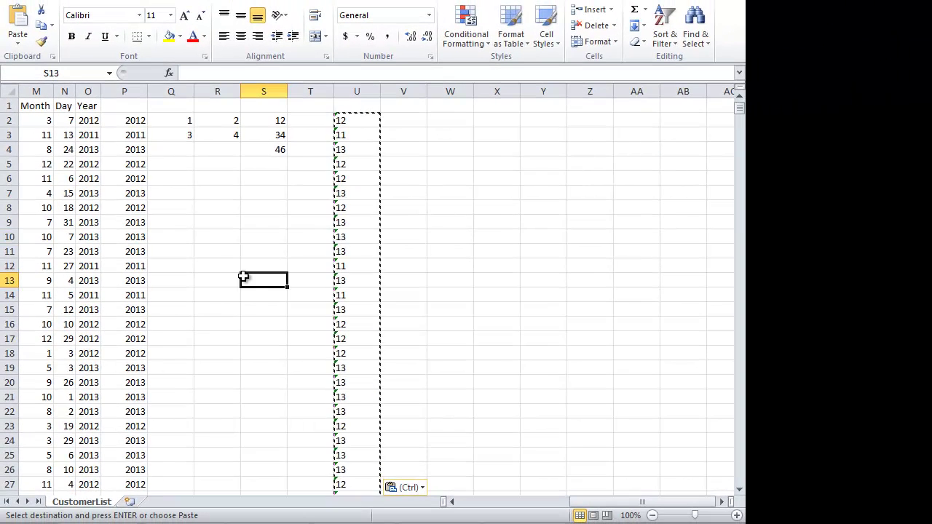
Return to the start of the customer list and look along its row 2 entries.
key(ctrl+Home)
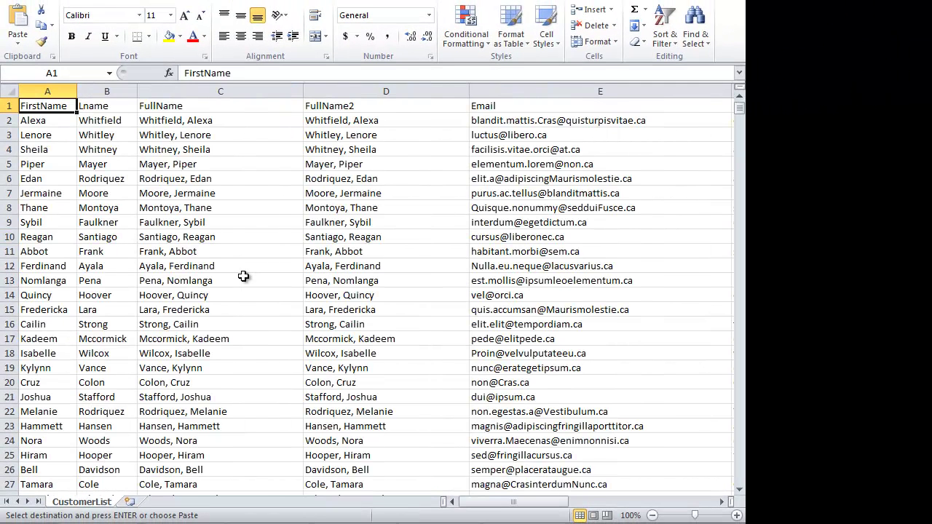
key(Down)
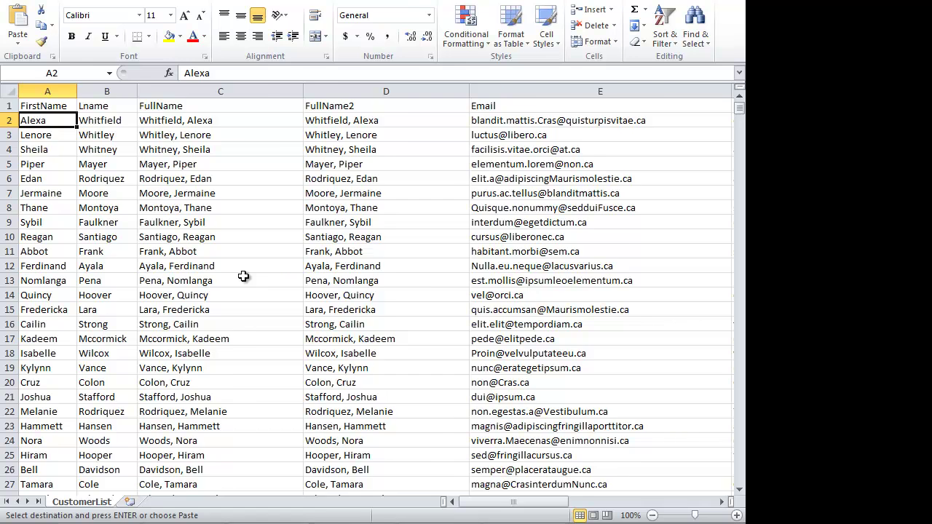
key(ctrl+Right)
key(Left)
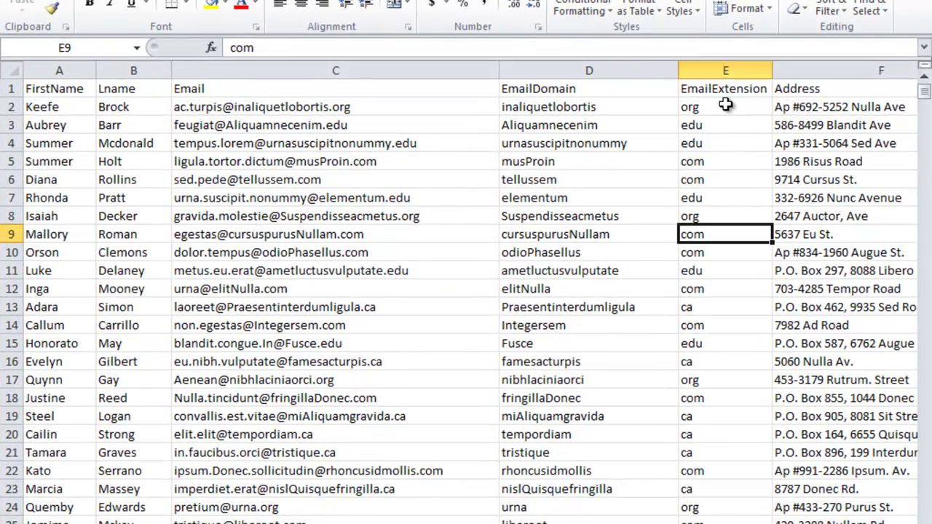
Sort the customer list by EmailExtension values in A to Z order, treating the first row as headers.
click(725, 107)
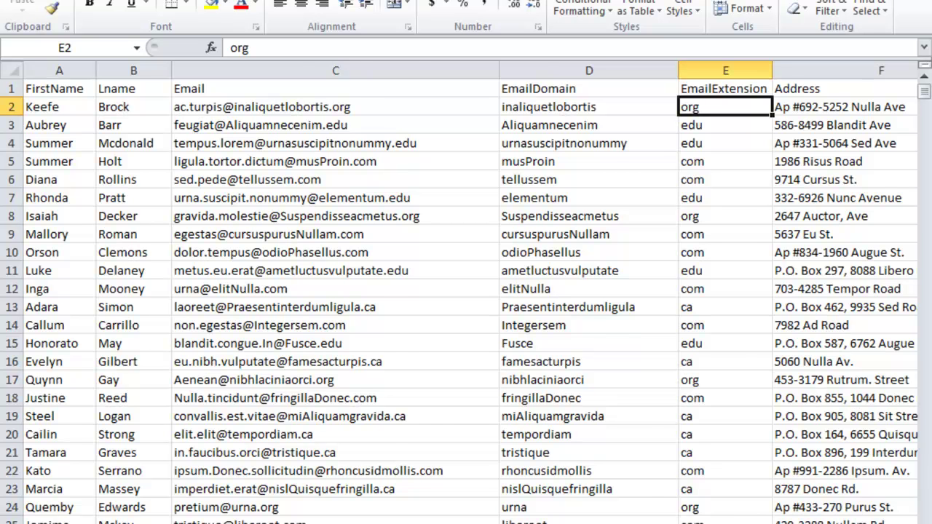
scroll(466, 291, right, 5)
scroll(467, 292, right, 4)
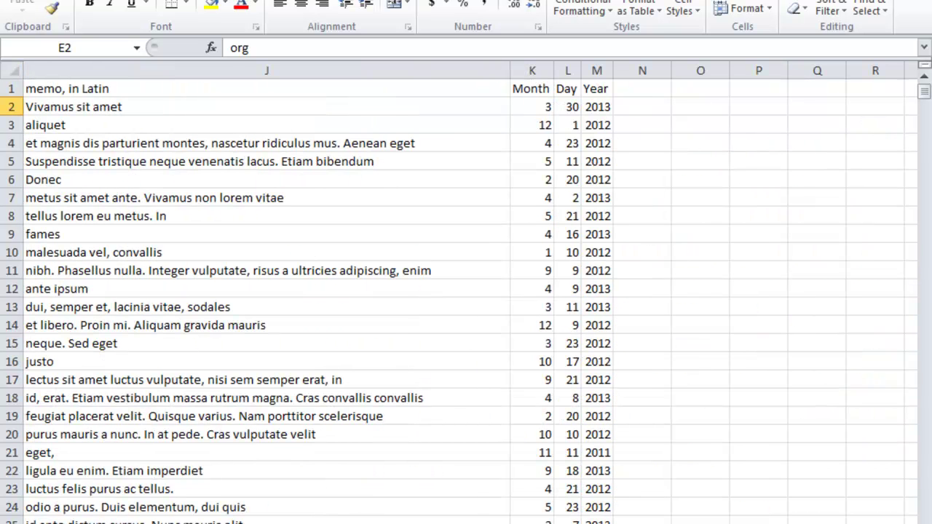
scroll(466, 292, left, 4)
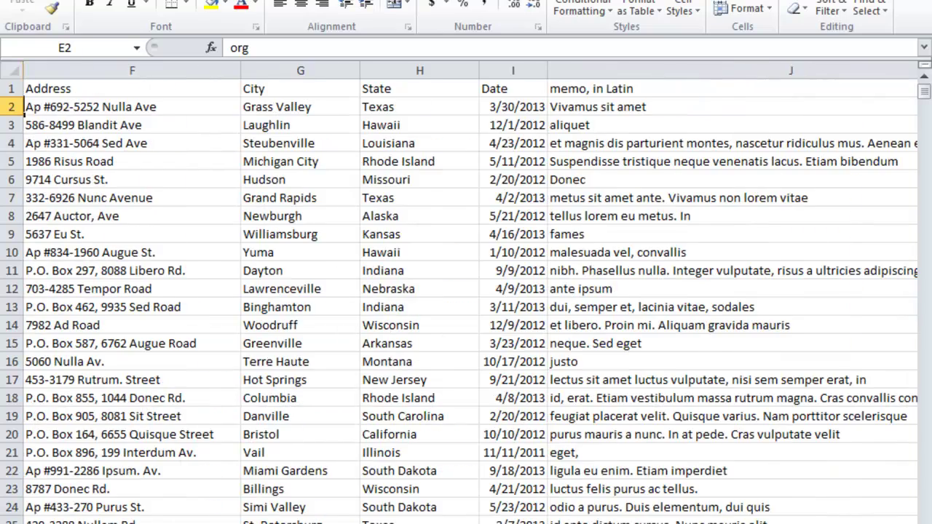
scroll(466, 292, left, 5)
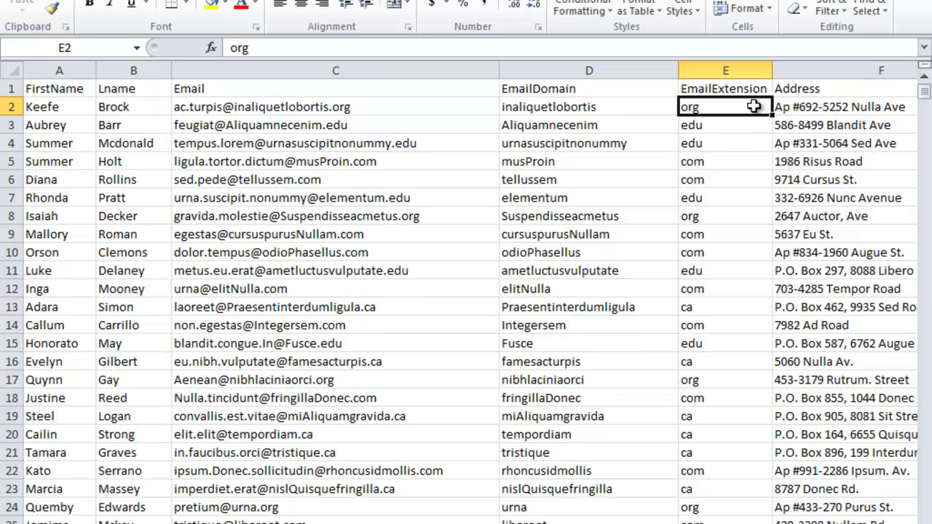
click(831, 8)
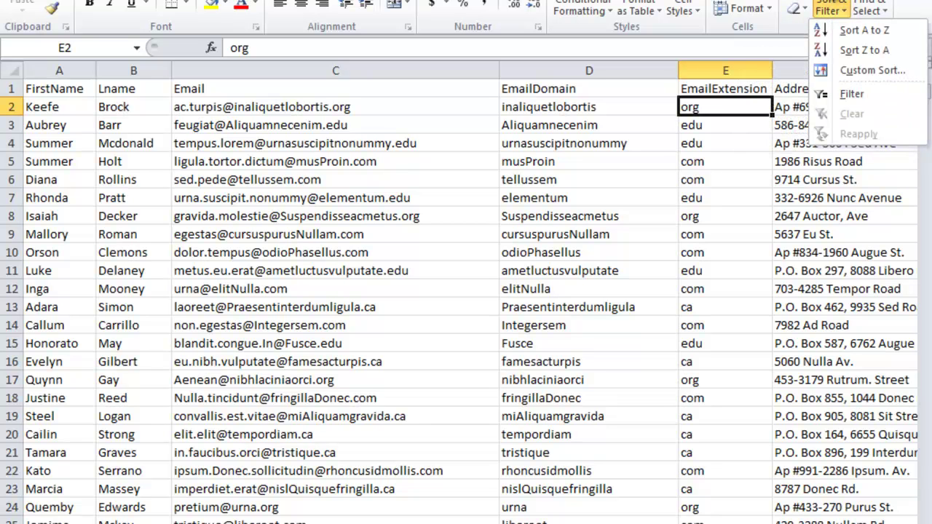
click(873, 70)
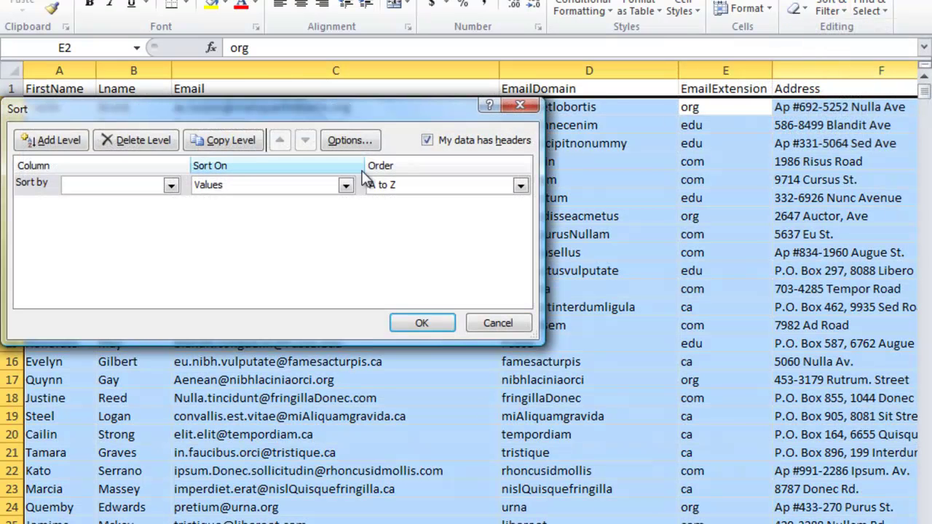
click(170, 187)
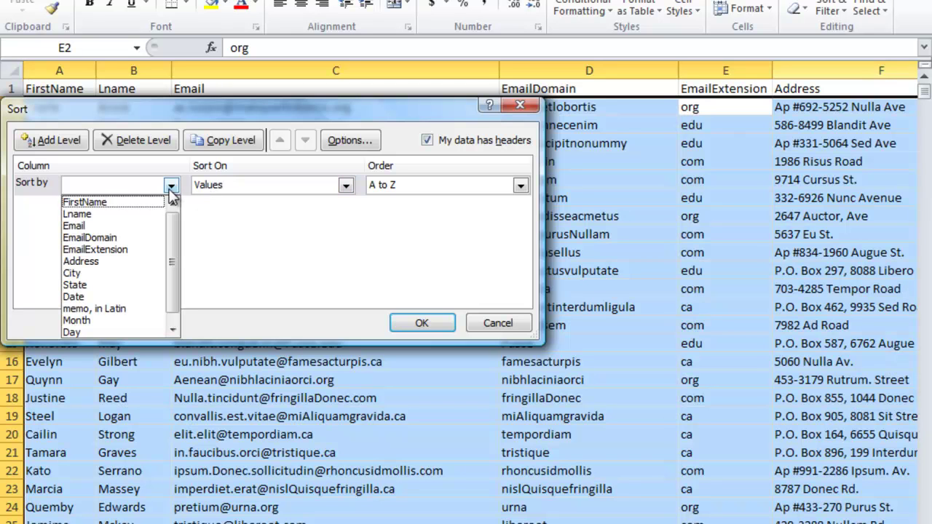
click(125, 250)
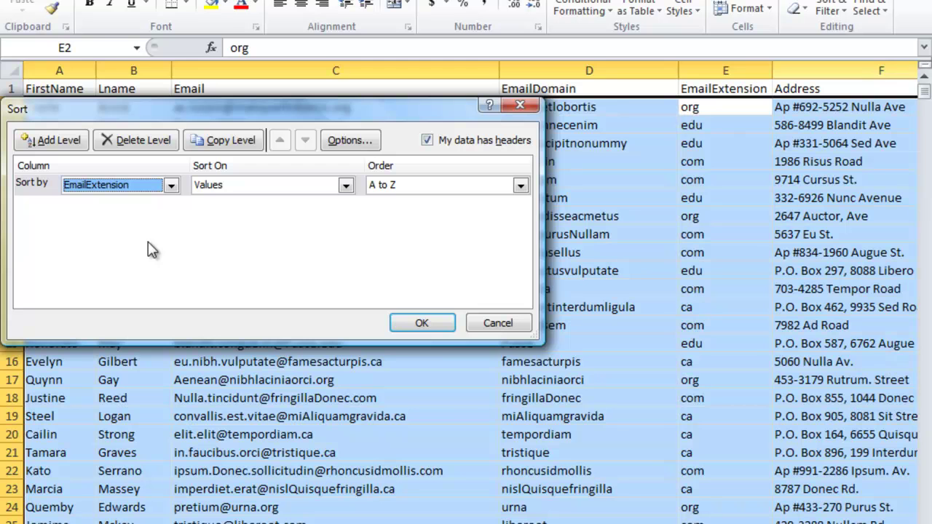
click(412, 325)
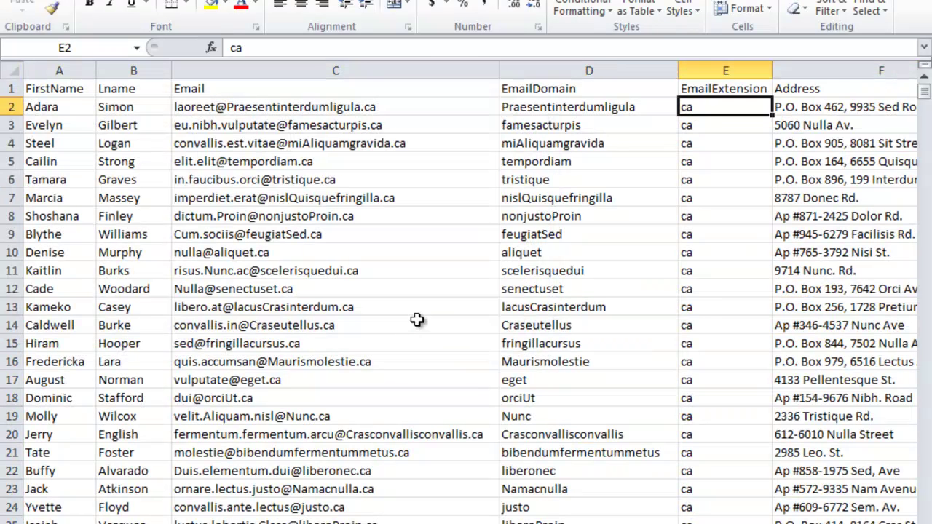
Re-sort the customer list with State and City as second and third levels, both A to Z, under EmailExtension.
click(845, 15)
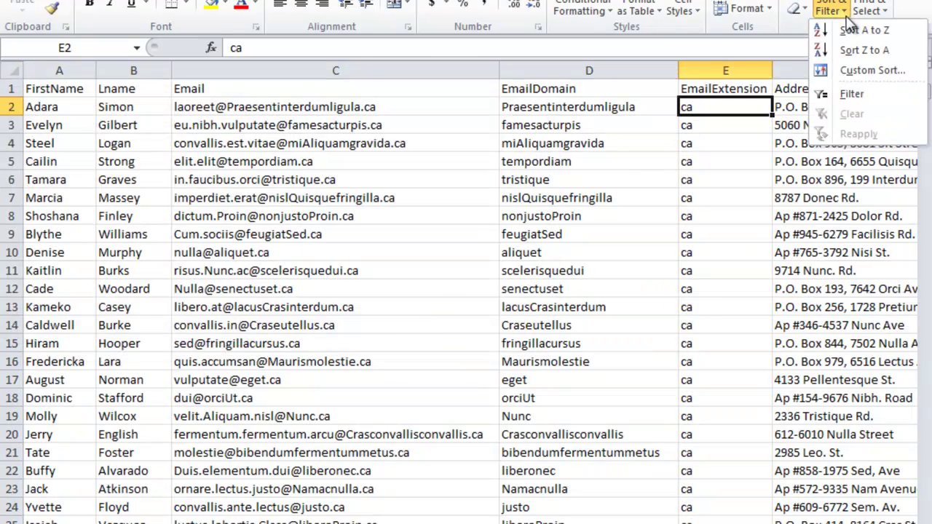
click(877, 72)
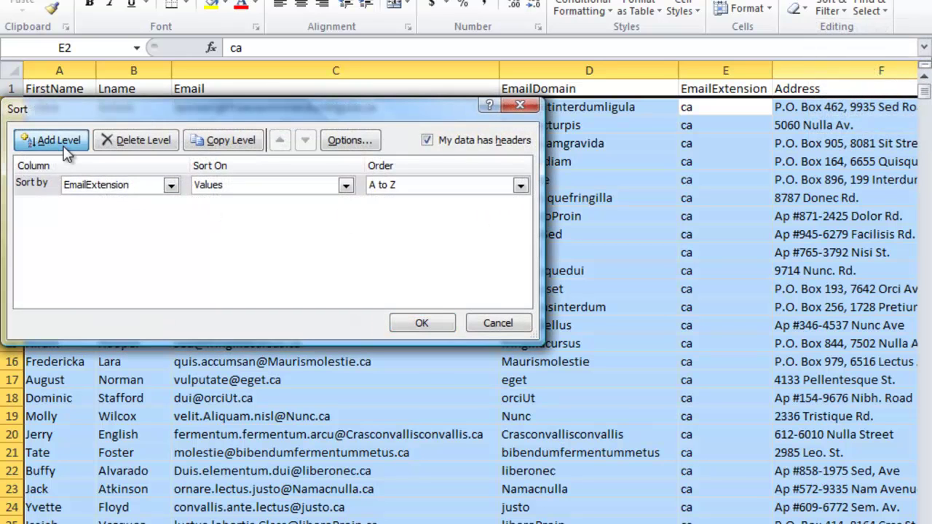
click(63, 146)
click(170, 206)
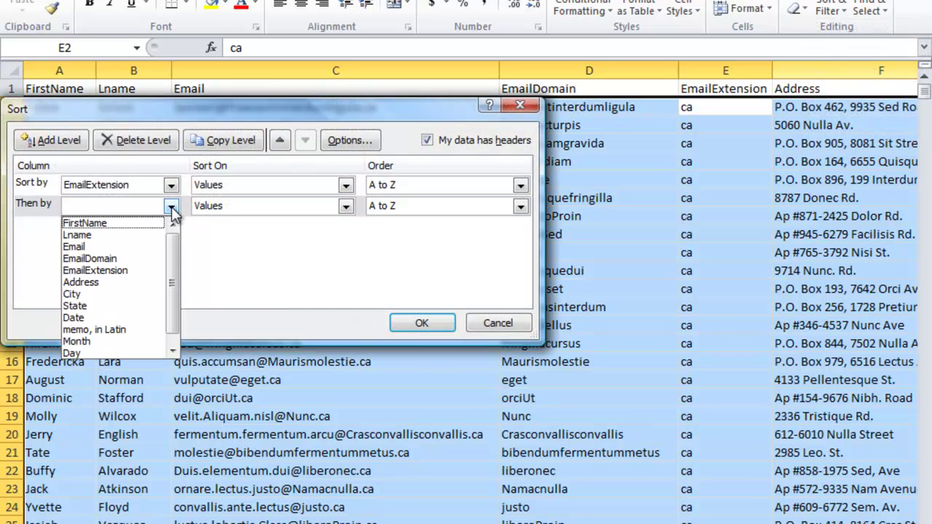
click(135, 306)
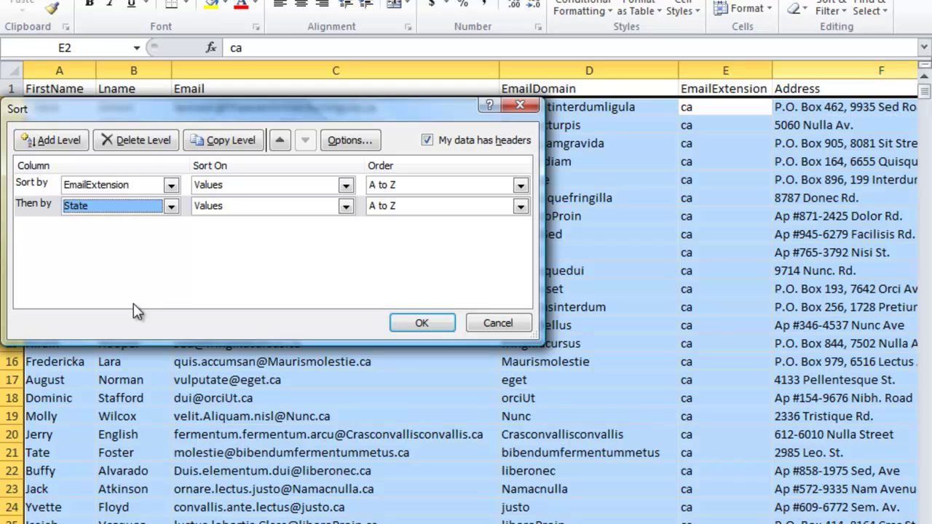
click(51, 139)
click(171, 227)
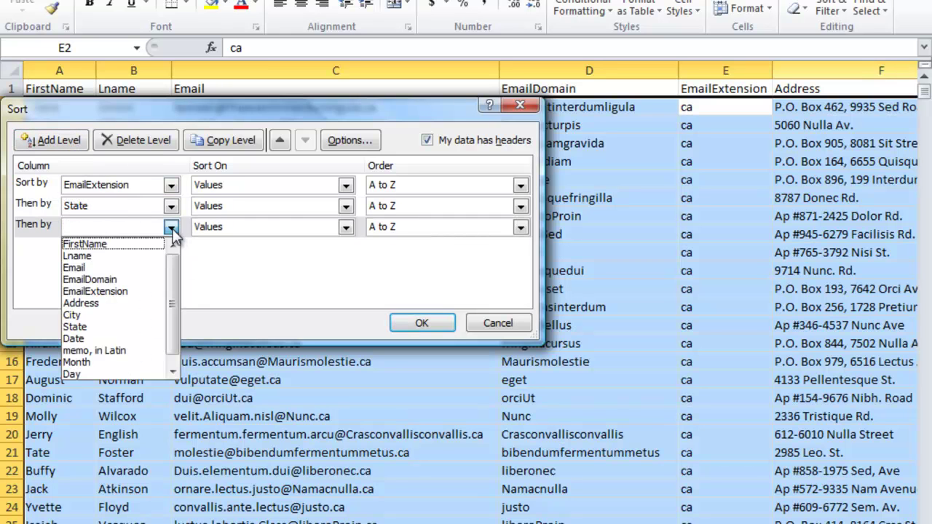
click(104, 316)
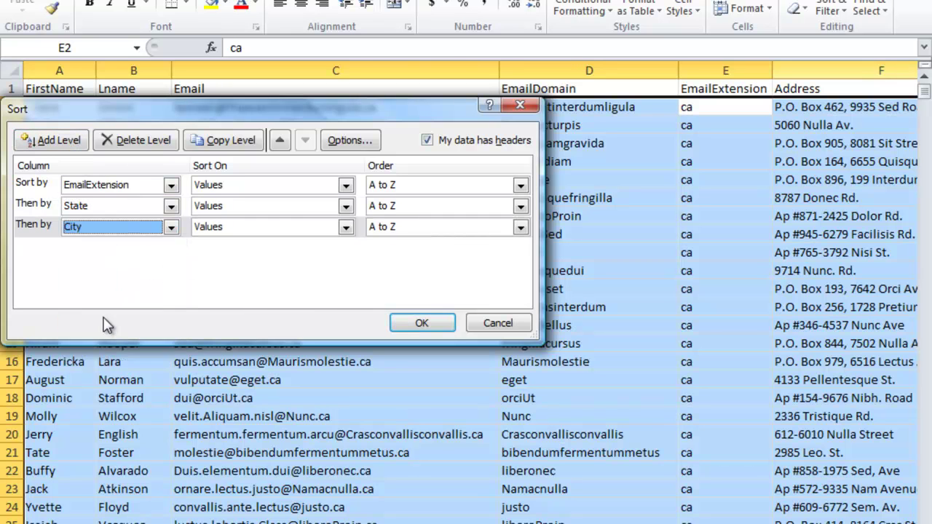
click(419, 322)
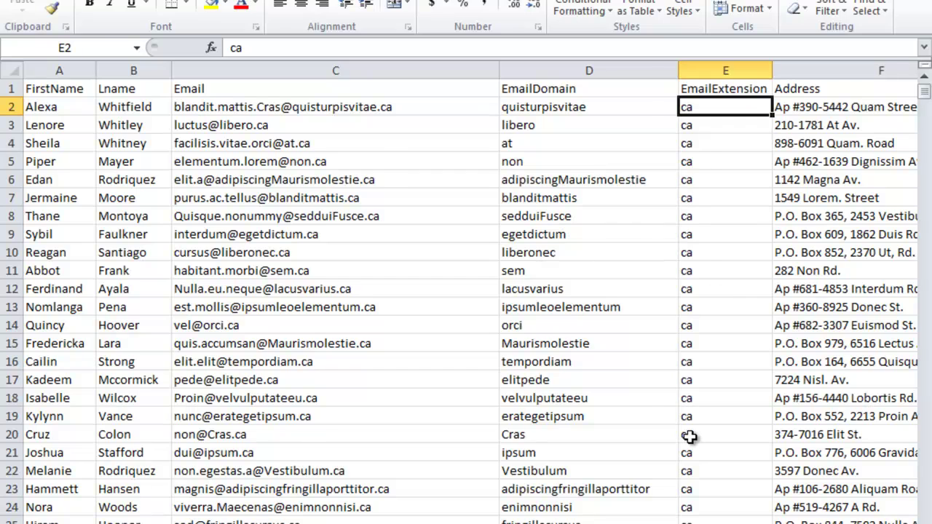
Start a Subtotal on the customer list that uses the Count function at each change in EmailExtension.
scroll(689, 436, down, 7)
scroll(690, 436, up, 7)
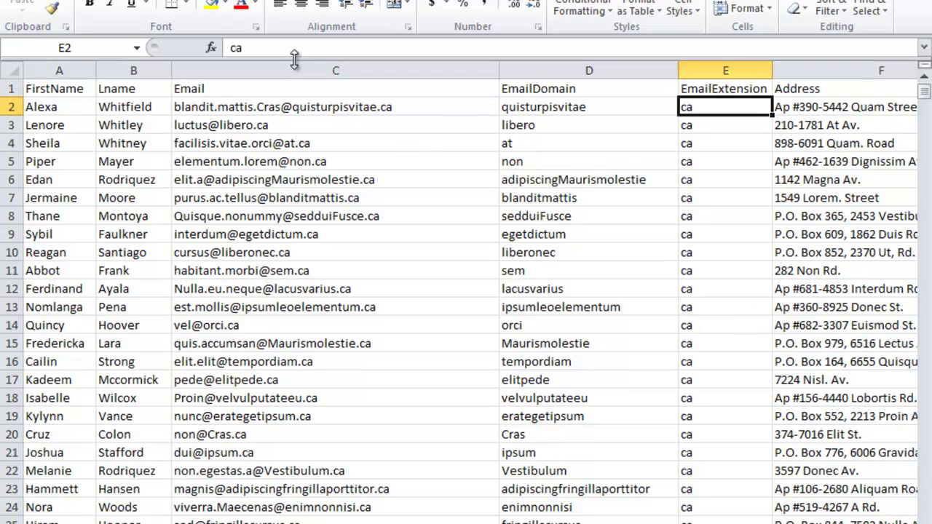
scroll(536, 184, down, 4)
scroll(537, 183, up, 4)
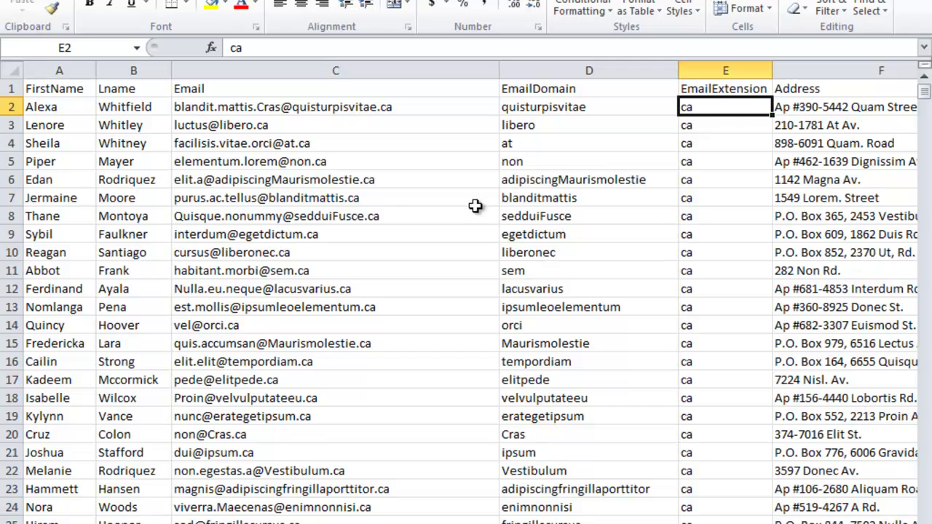
click(295, 0)
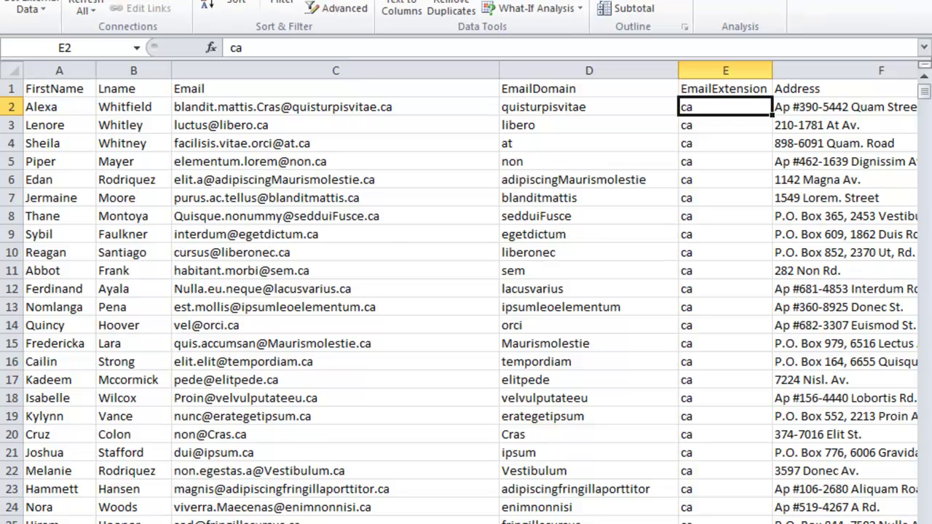
click(635, 11)
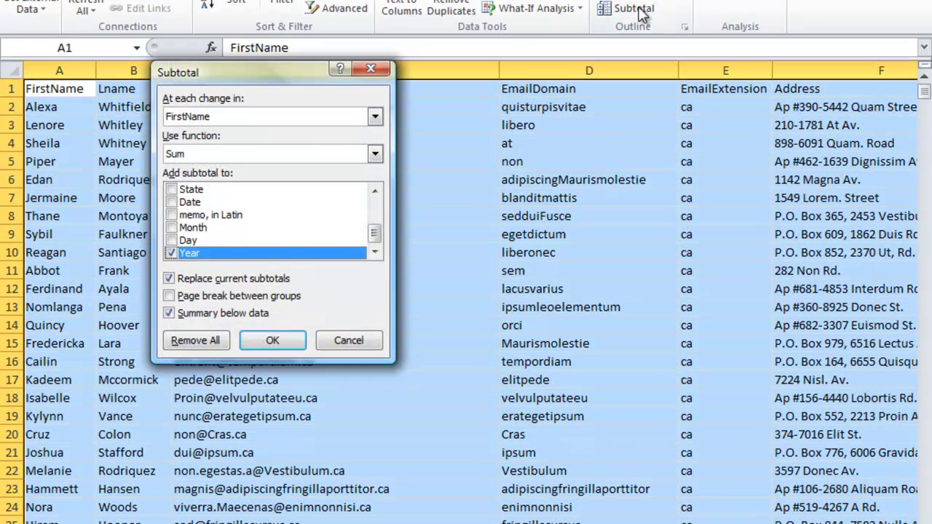
click(224, 115)
click(221, 183)
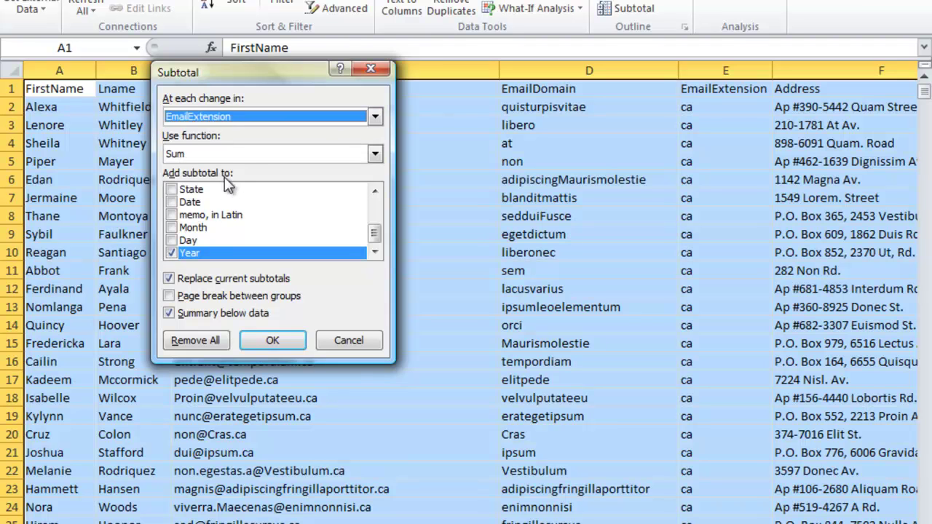
click(237, 154)
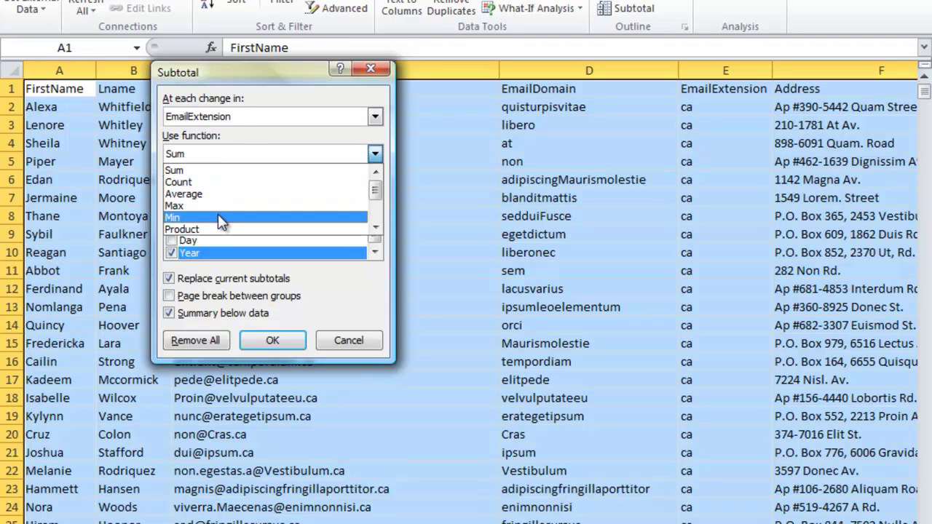
click(219, 182)
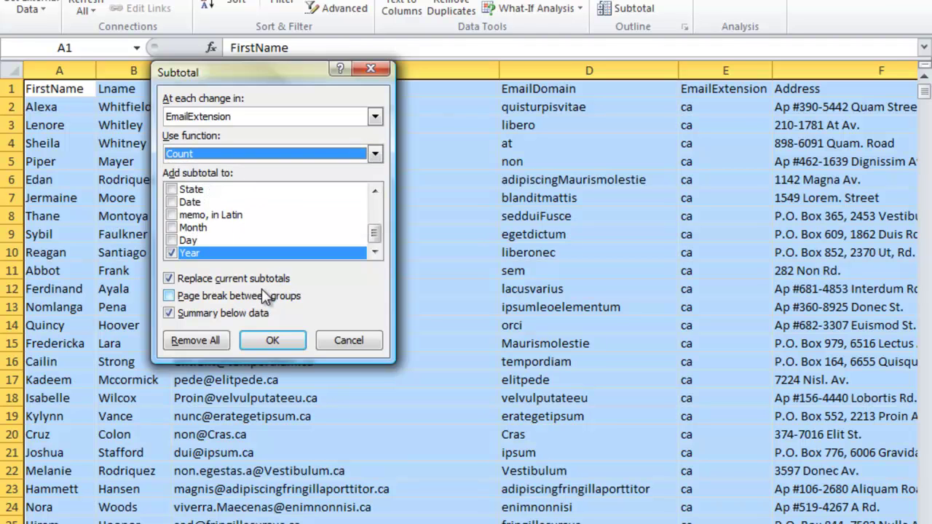
Apply the subtotal to EmailExtension instead of Year, and collapse the outline to level 2.
click(377, 211)
click(171, 215)
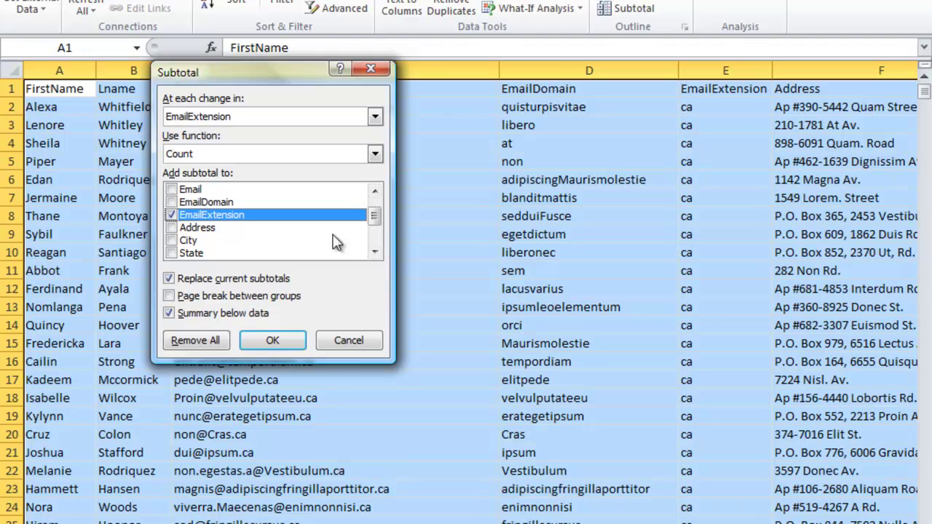
click(374, 253)
click(375, 252)
click(172, 253)
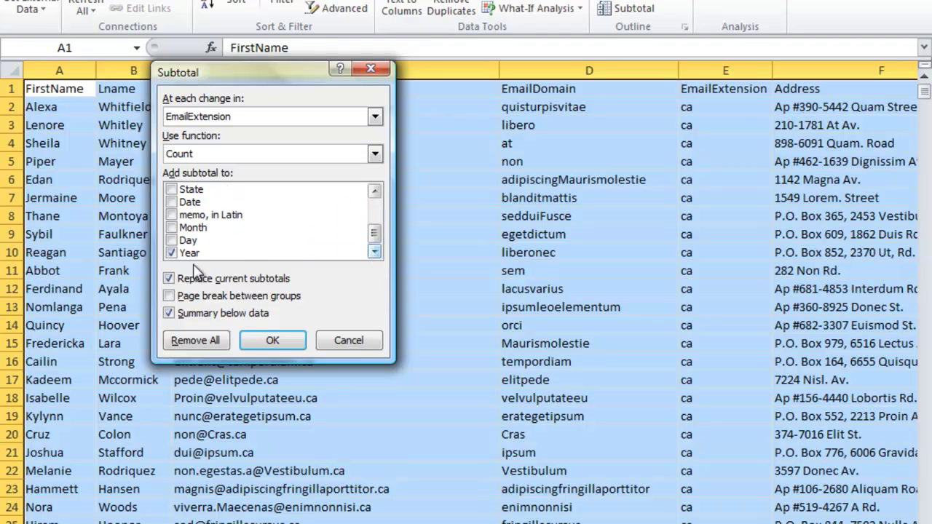
click(172, 252)
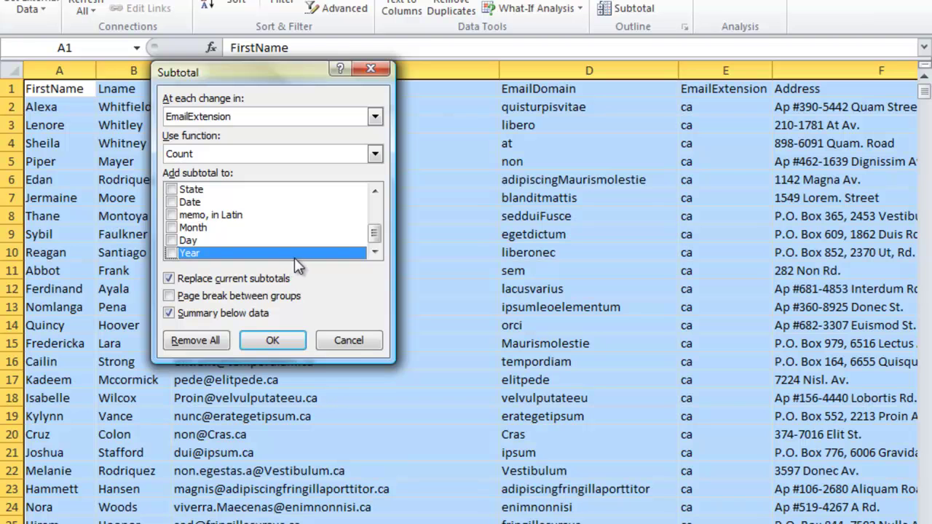
click(281, 342)
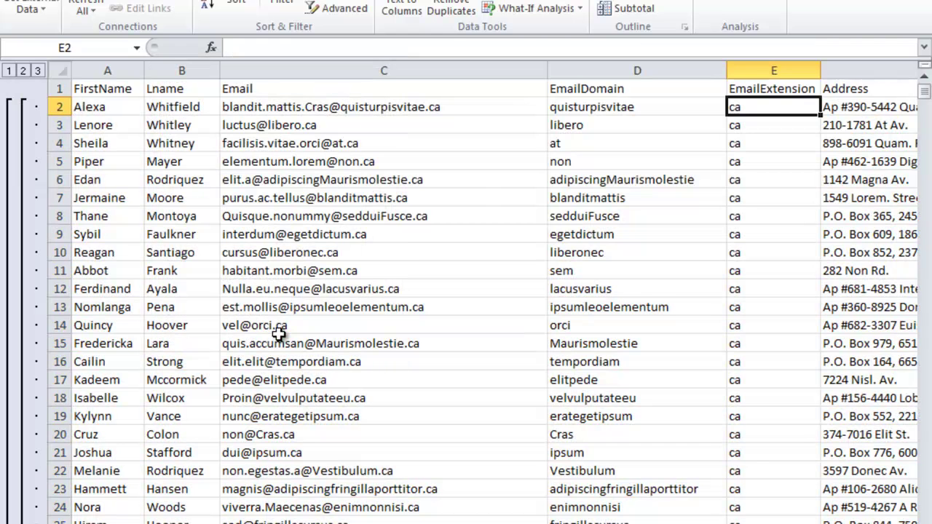
click(22, 70)
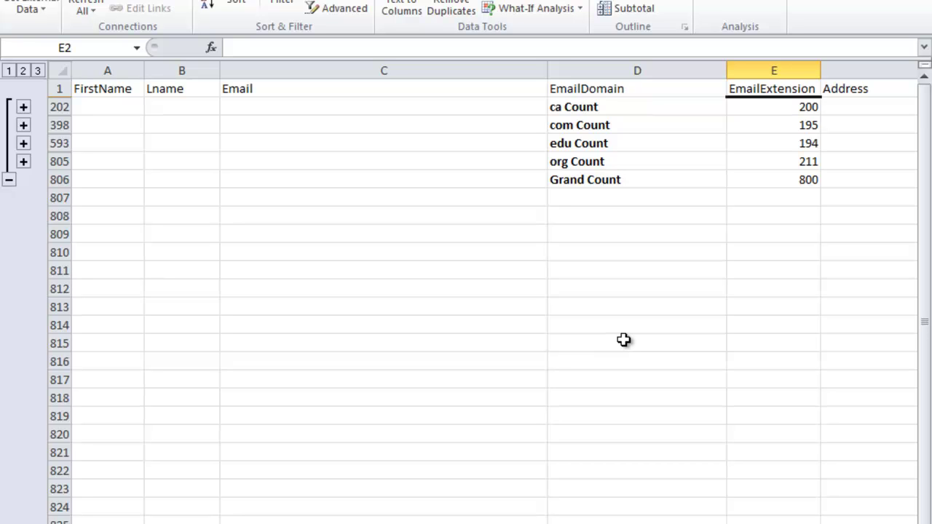
Remove all subtotals from the customer list.
click(631, 10)
click(189, 341)
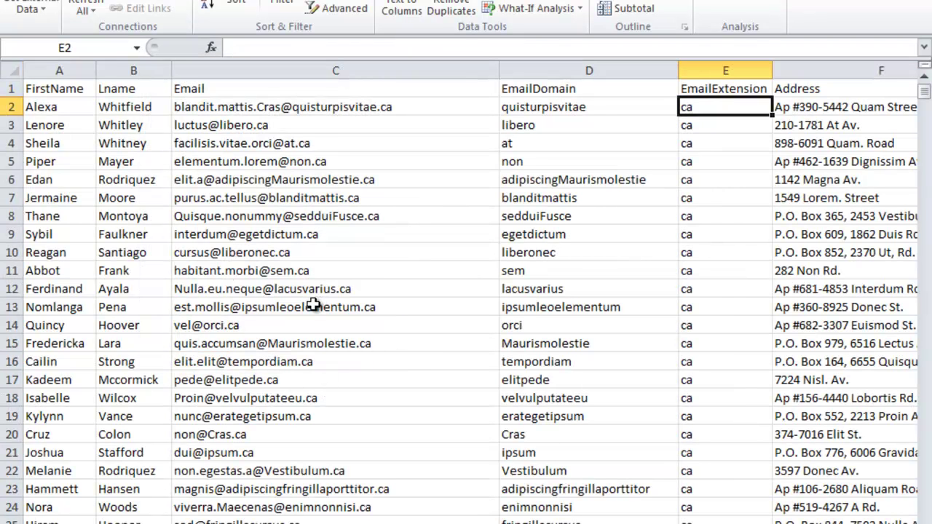
Reapply the EmailExtension Count subtotals with the same settings and show only outline level 2.
click(634, 10)
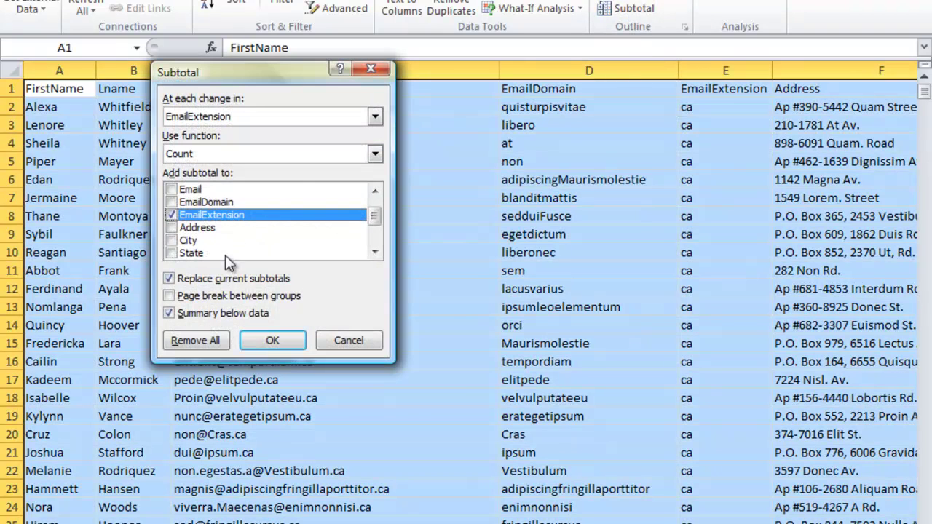
click(265, 346)
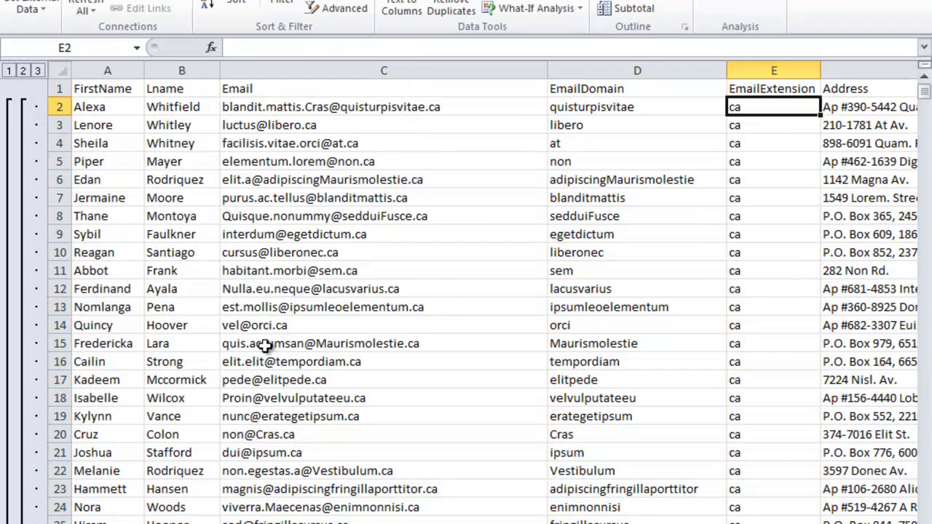
click(22, 70)
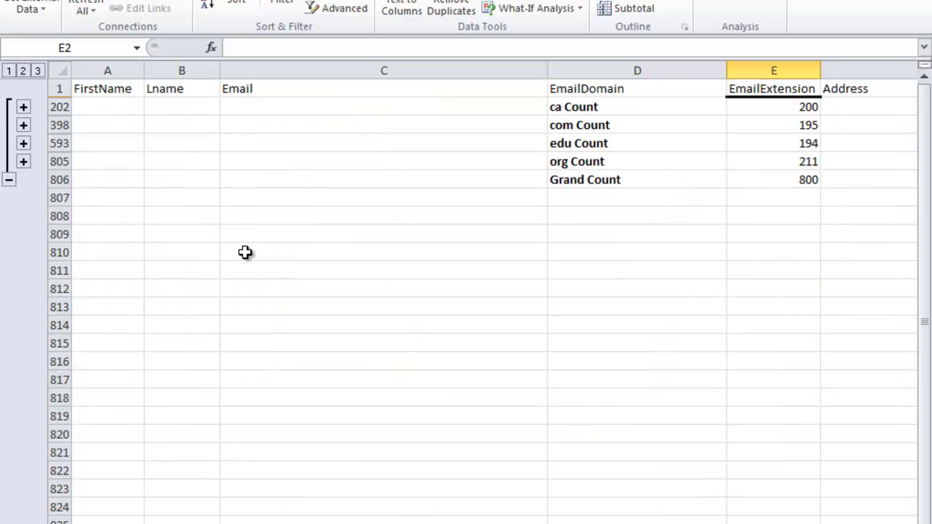
Expand the com Count group and look through its customer rows.
click(24, 125)
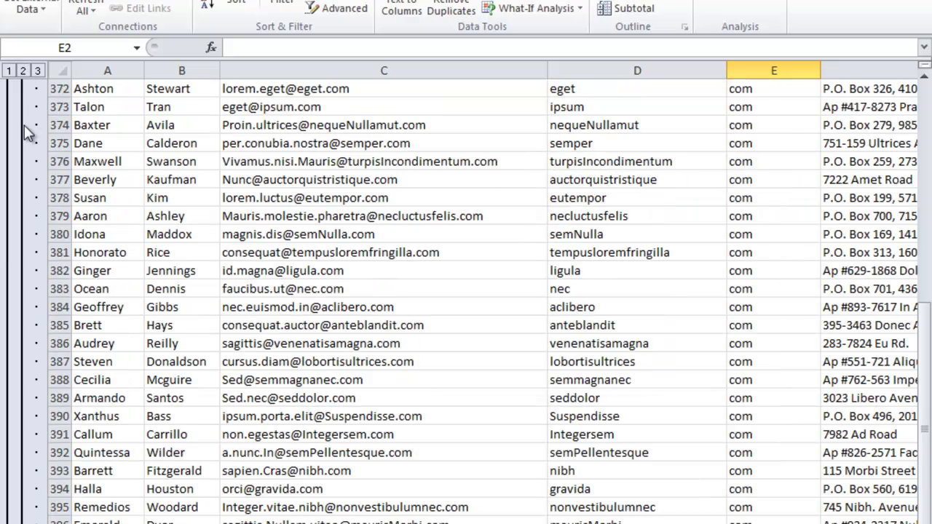
scroll(211, 324, down, 8)
scroll(221, 321, up, 20)
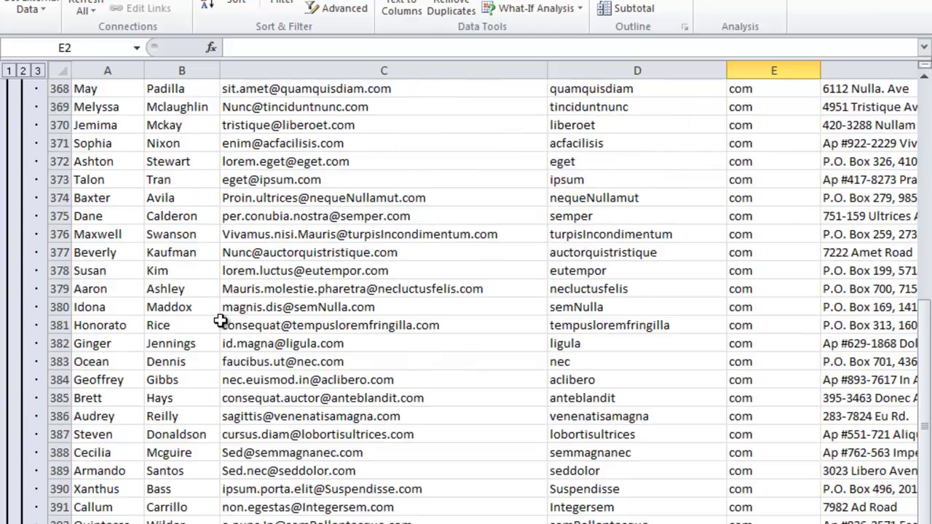
scroll(221, 321, up, 20)
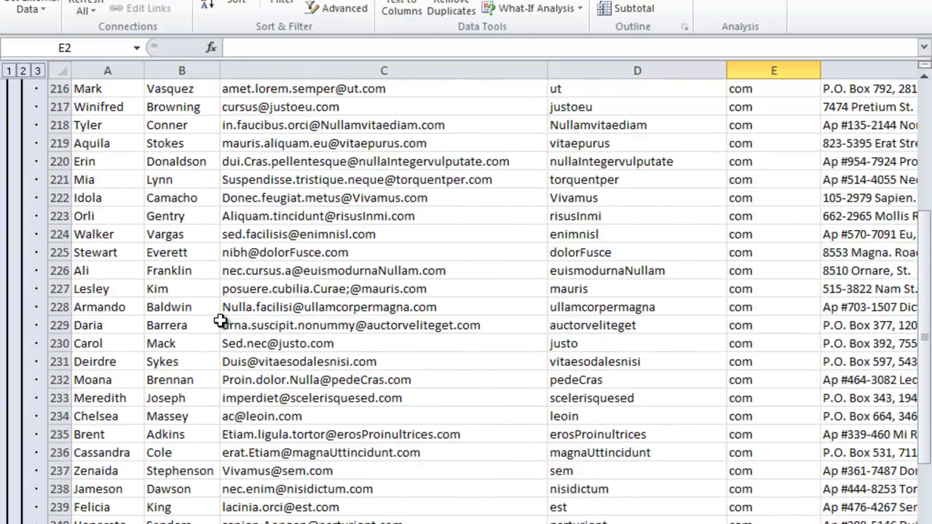